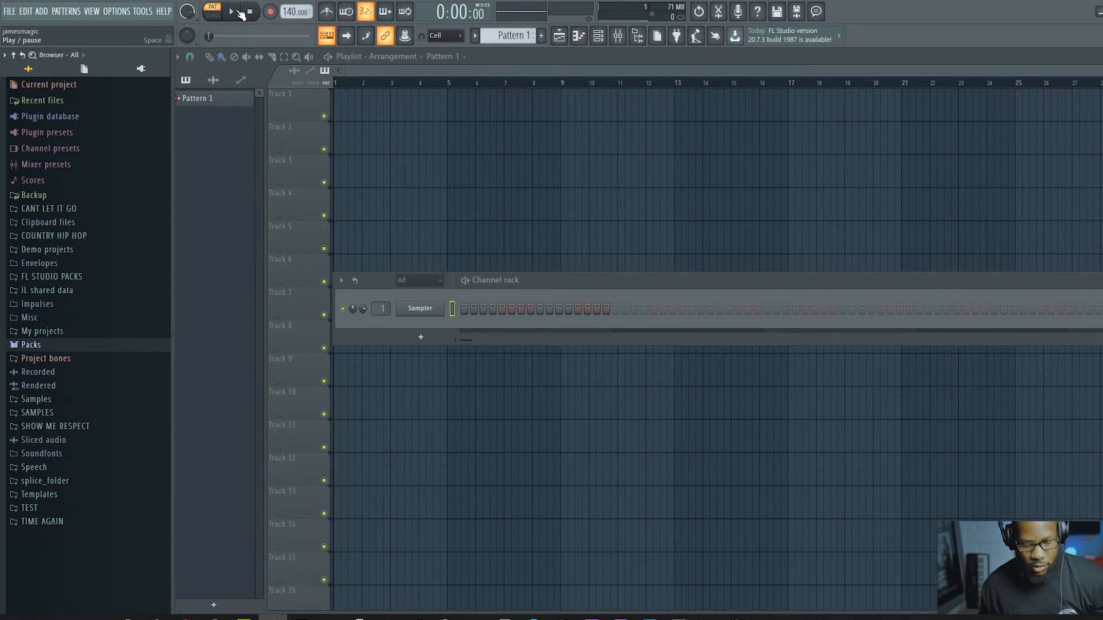
left_click(239, 12)
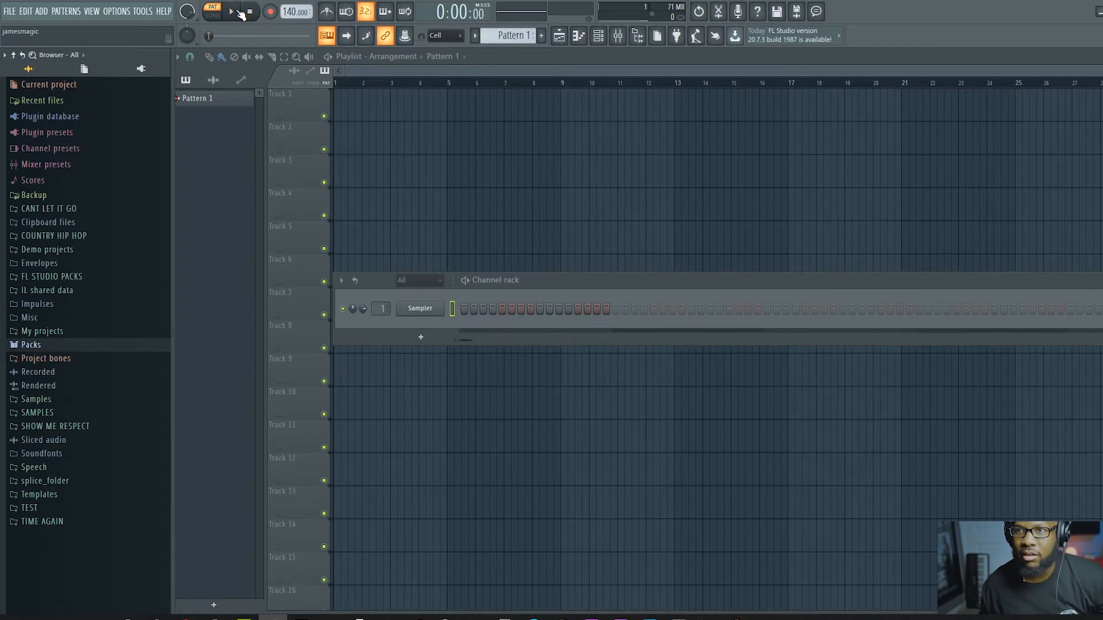
key("space")
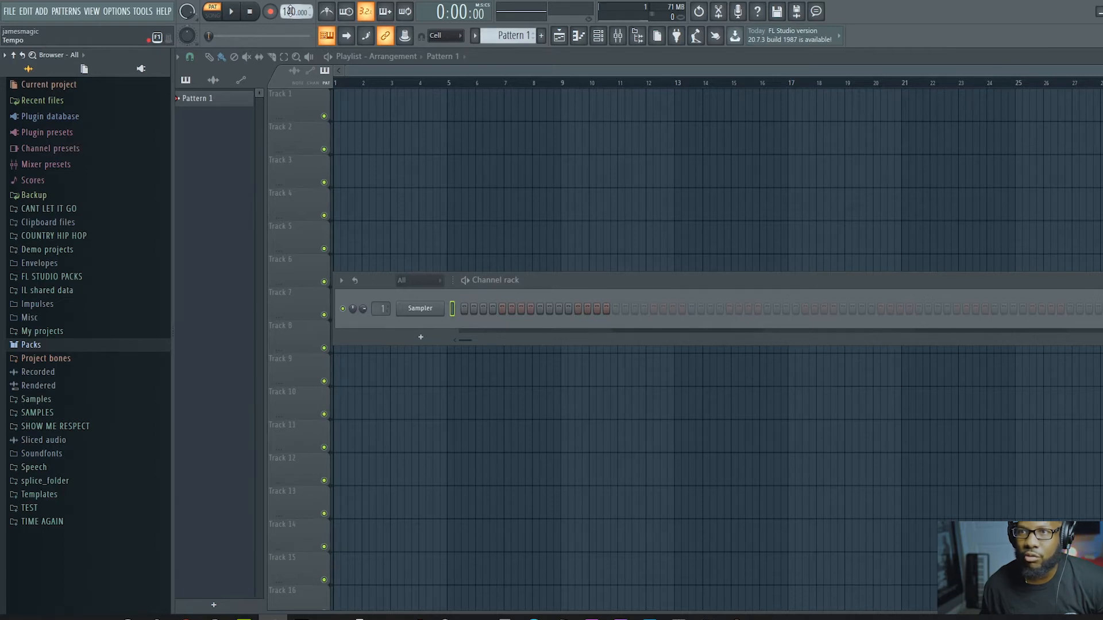
Step: Set the project tempo to 110 BPM
mouse_move(290, 11)
left_mouse_down()
mouse_move(290, 30)
mouse_move(292, 13)
left_mouse_up()
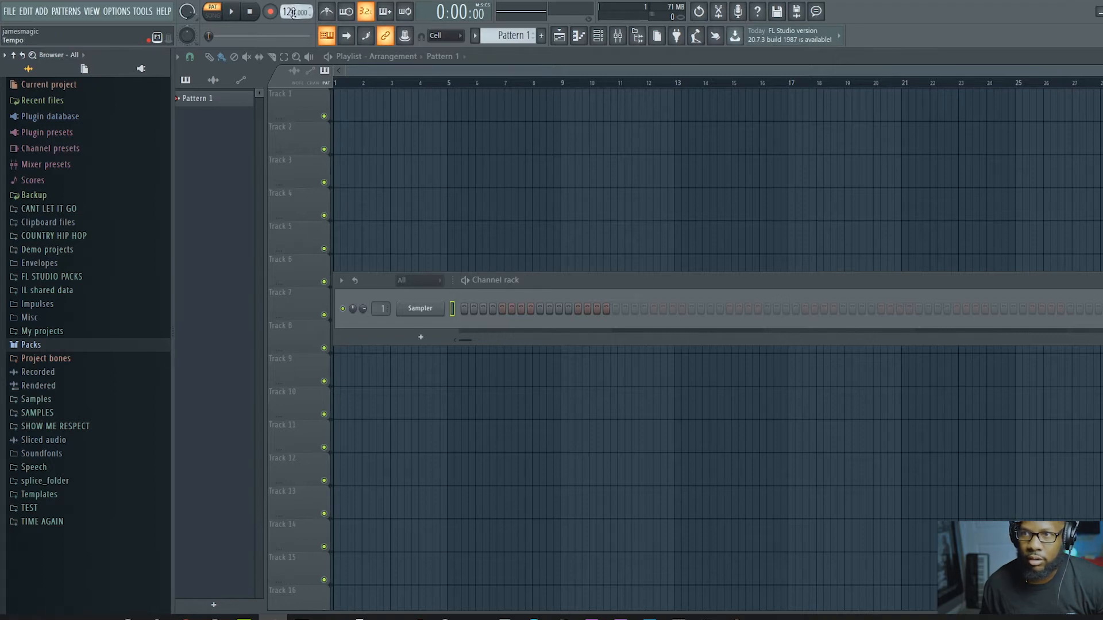
right_click(288, 12)
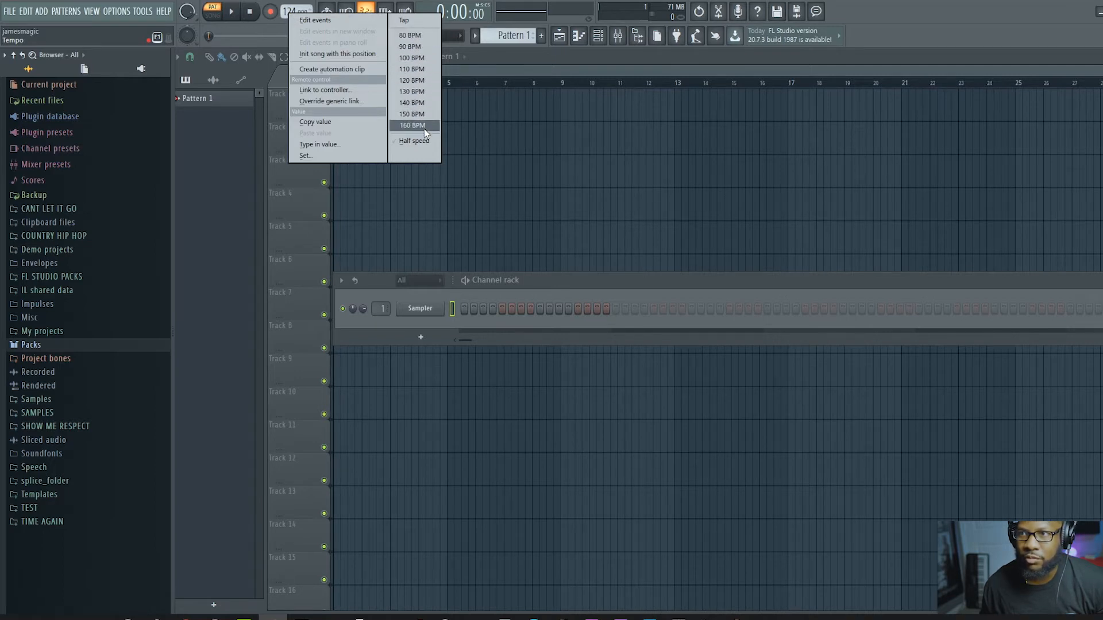
left_click(339, 146)
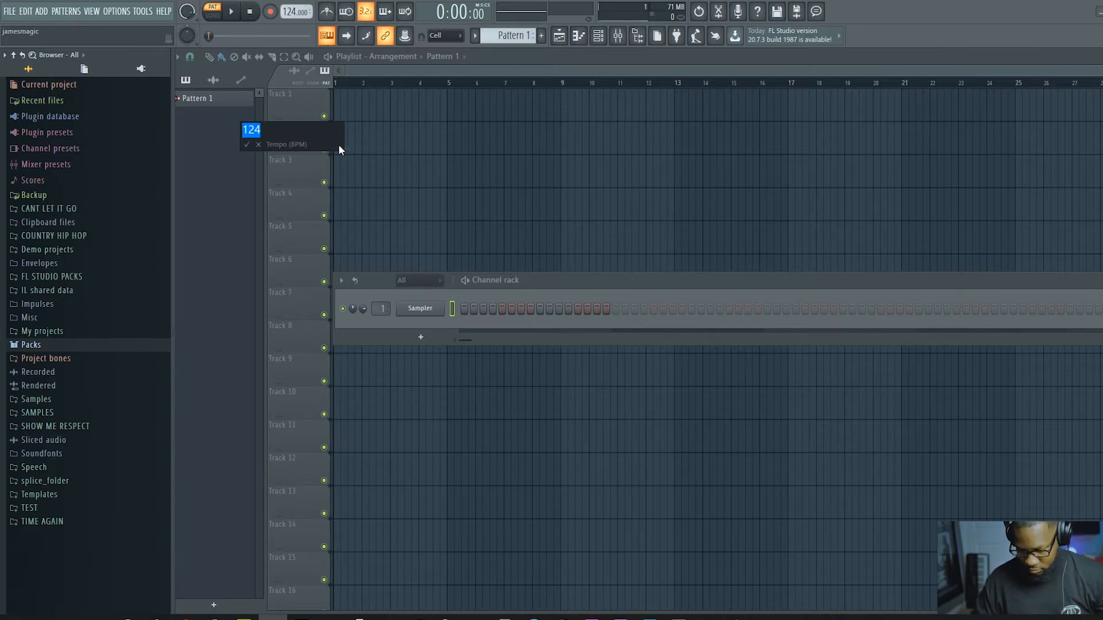
type("110")
key("Return")
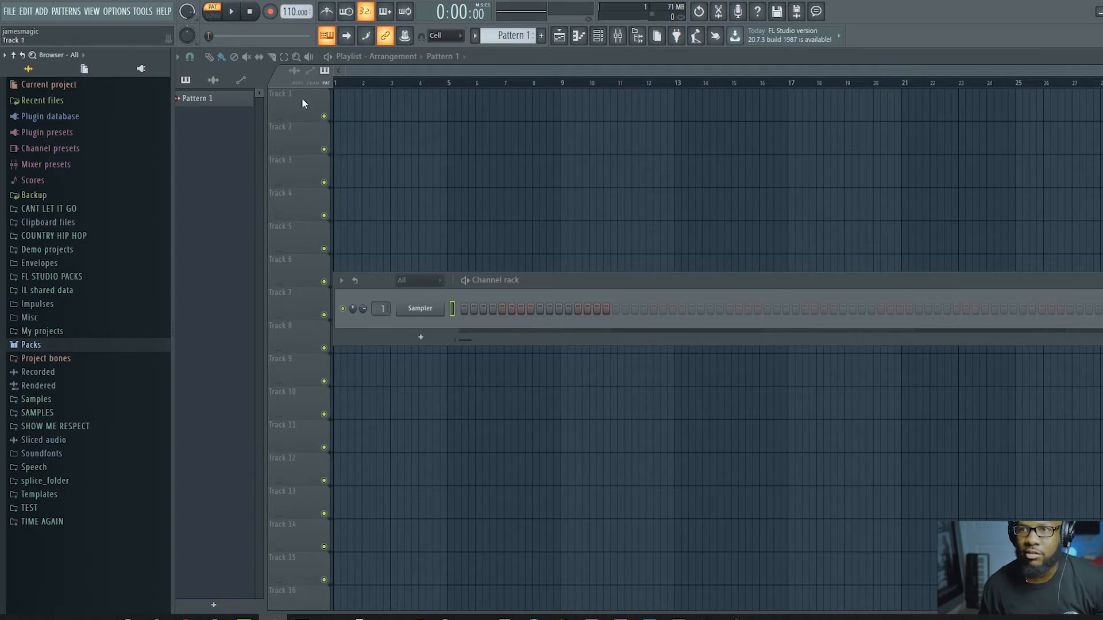
Step: Play the empty pattern with the metronome on to hear its click, and switch the metronome off again
left_click(329, 12)
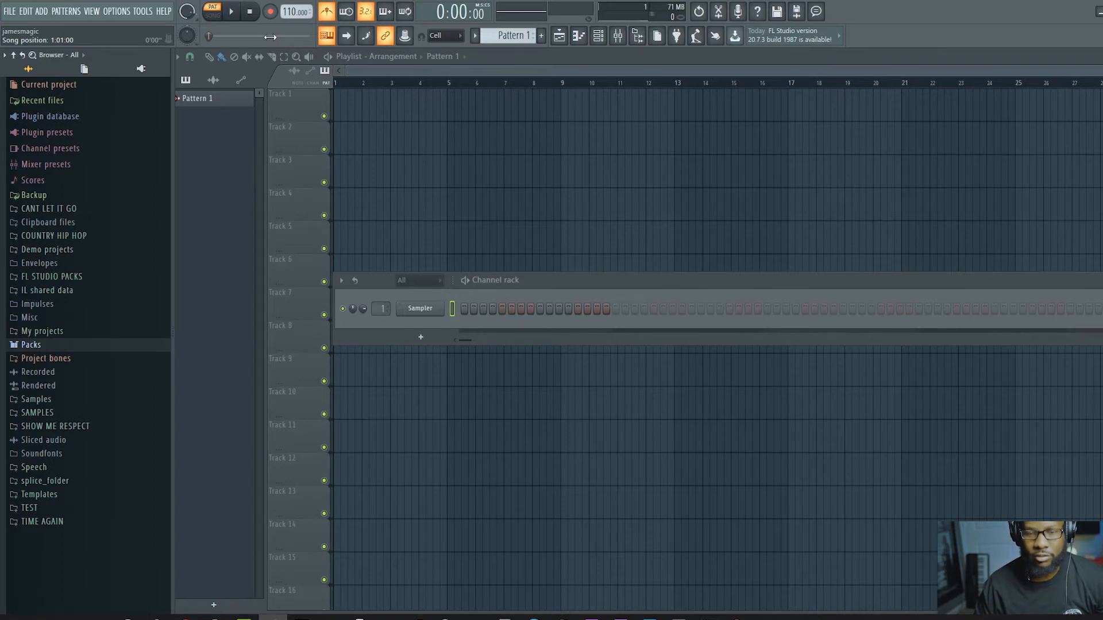
key("space")
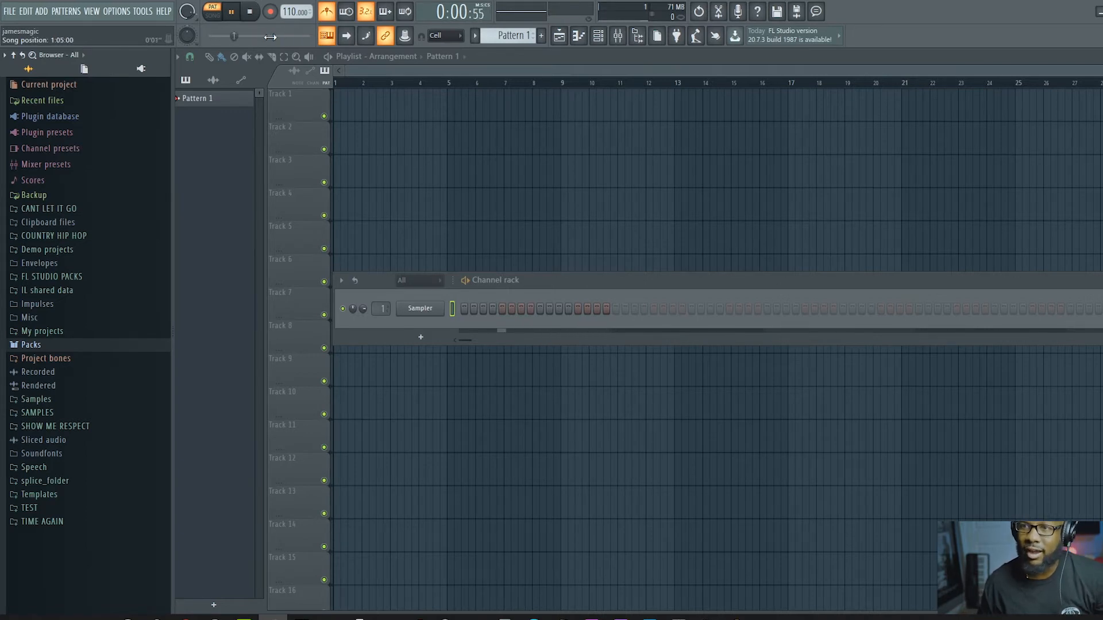
left_click(328, 12)
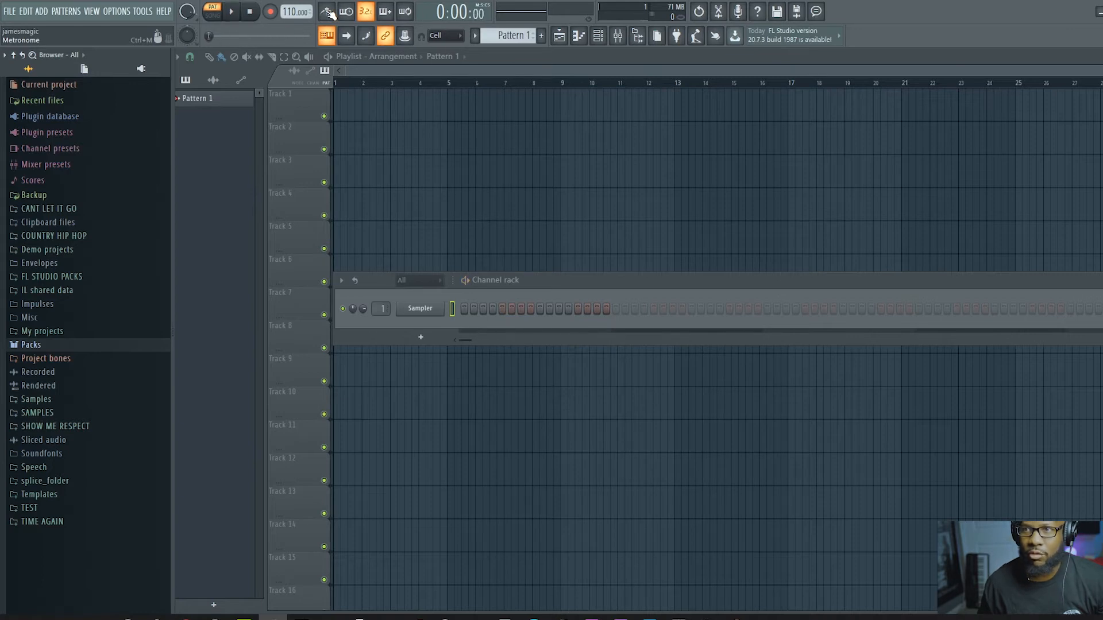
key("space")
Step: Change the metronome sound to Cowbell and play the pattern to hear it
right_click(327, 12)
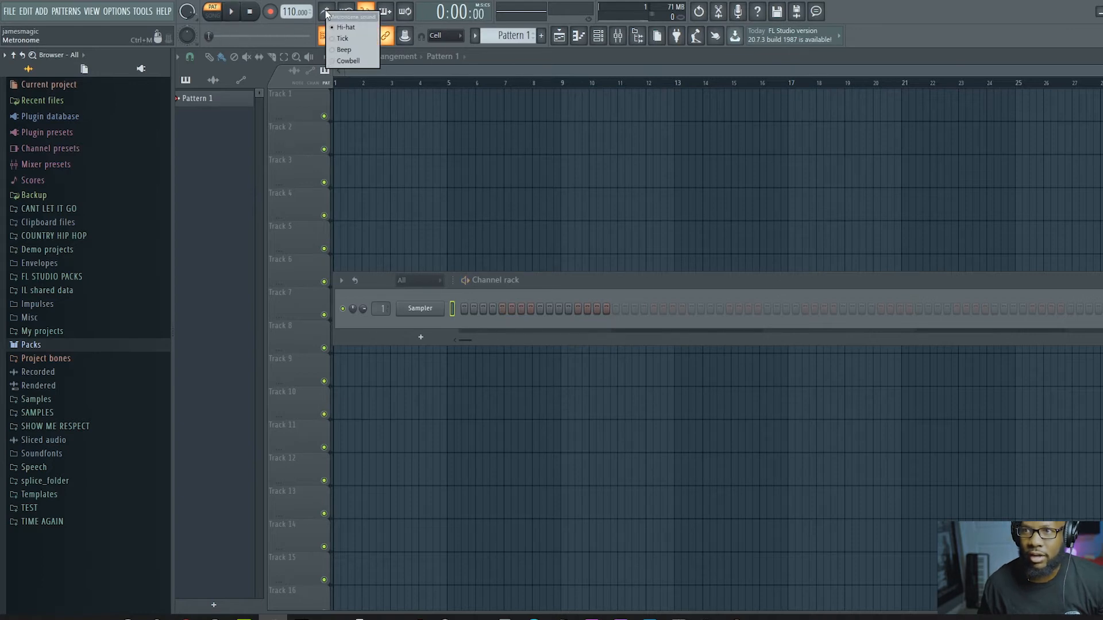
left_click(345, 60)
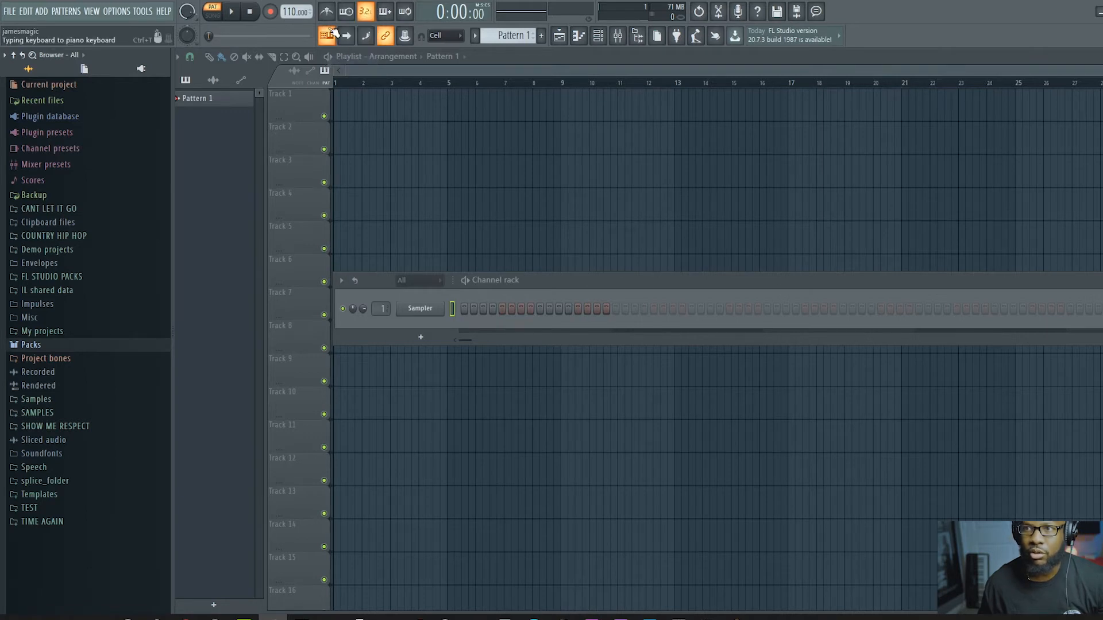
key("space")
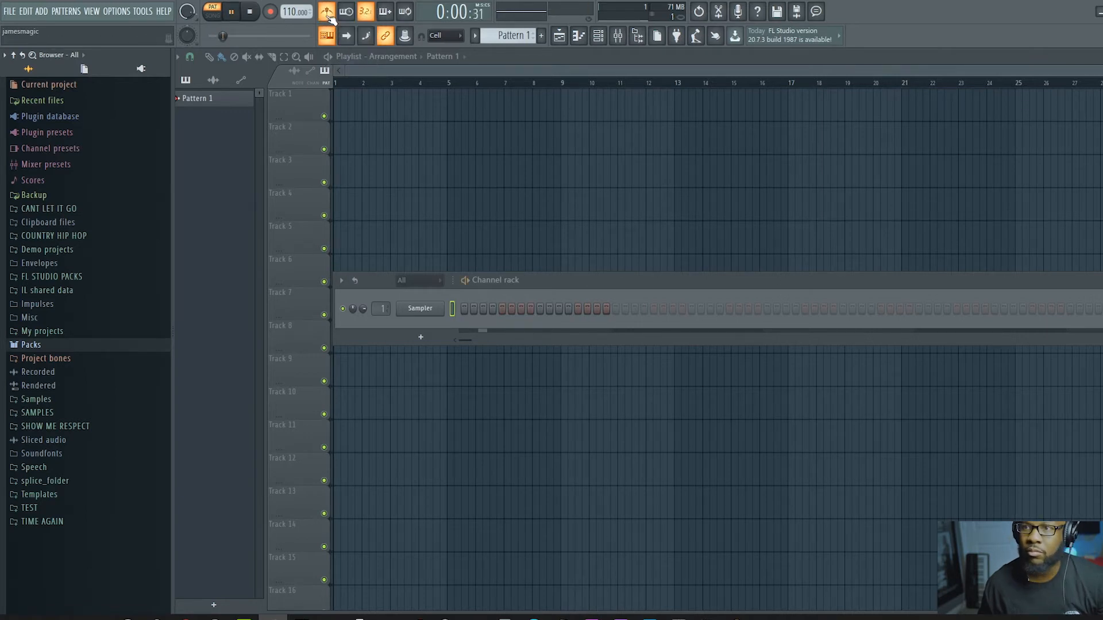
Step: Switch the metronome sound to Beep and audition it during playback
right_click(329, 16)
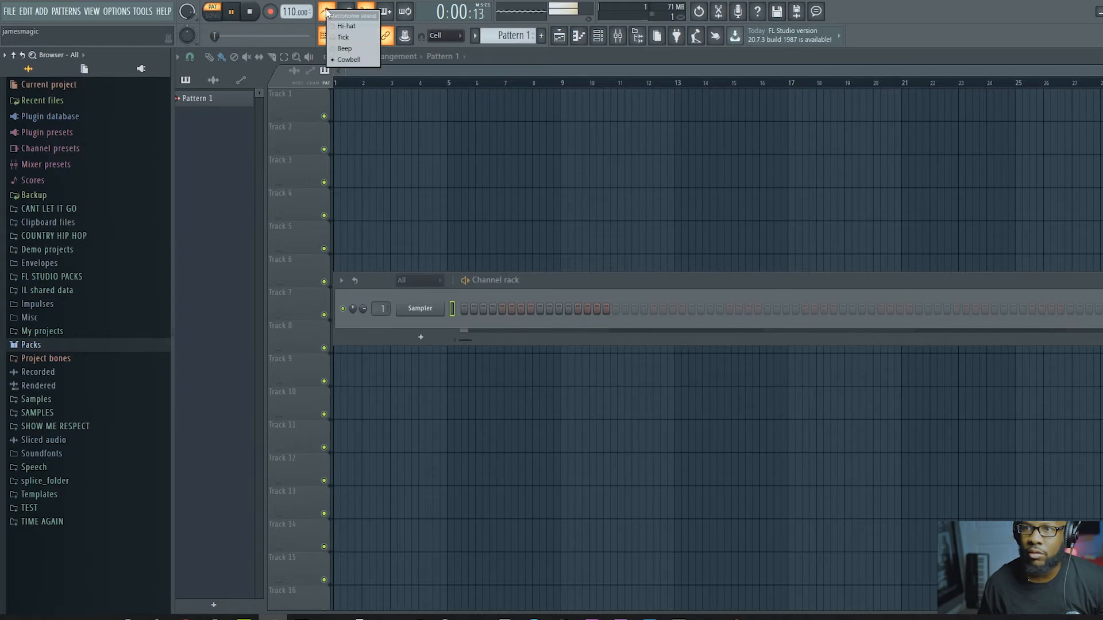
left_click(334, 46)
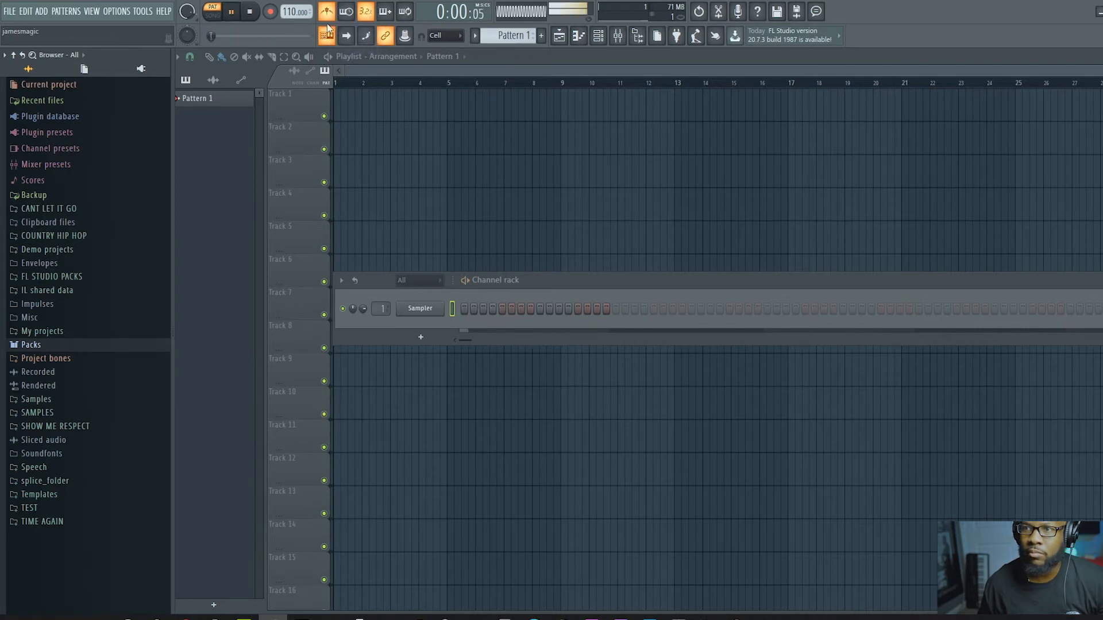
key("space")
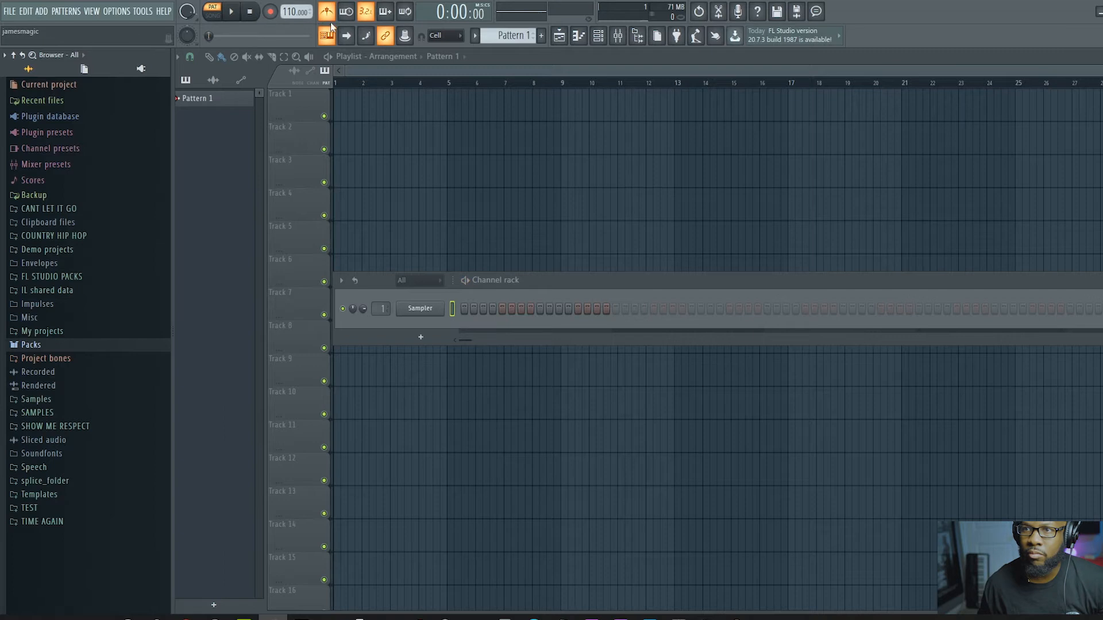
key("space")
Step: Select Tick as the metronome sound and listen to it during playback
key("space")
right_click(329, 14)
left_click(343, 42)
key("space")
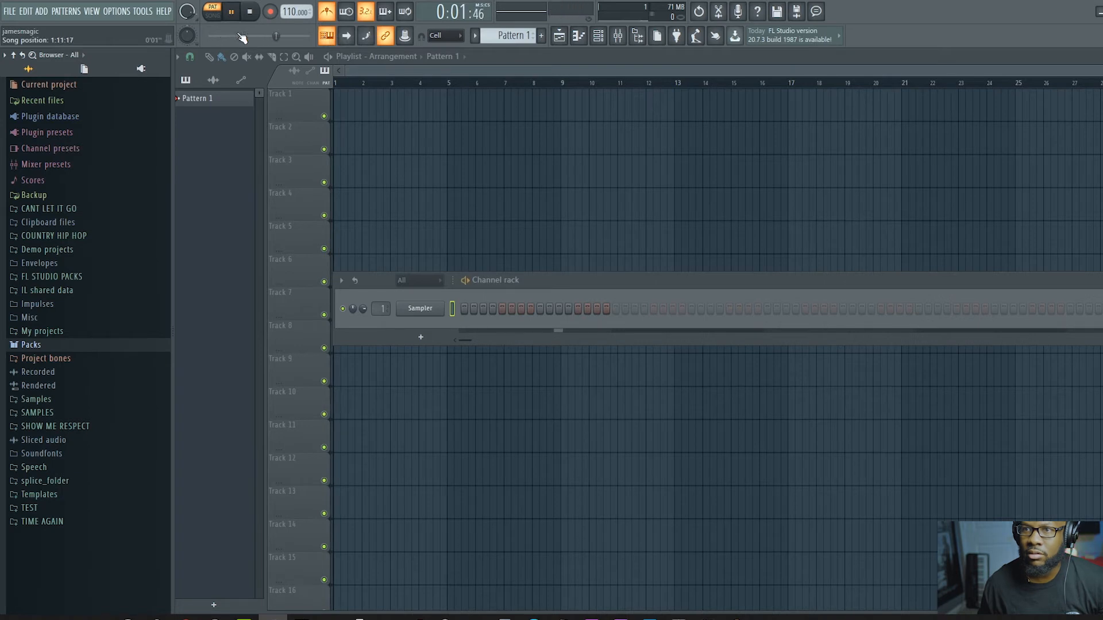
key("space")
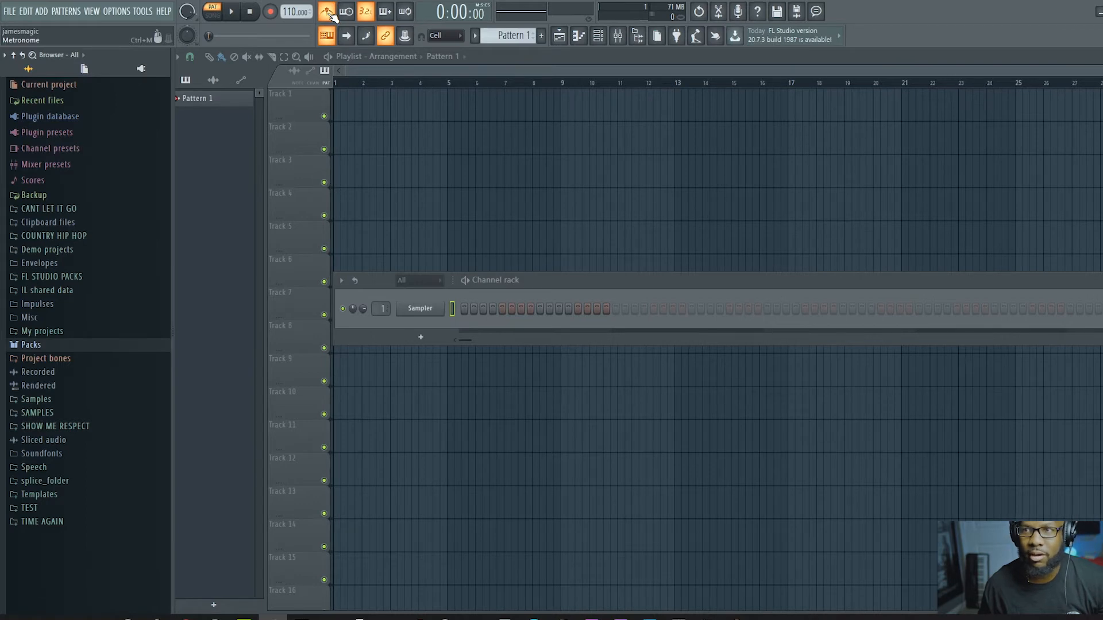
Step: Set the metronome sound back to Hi-hat and turn the metronome off
right_click(328, 14)
left_click(343, 35)
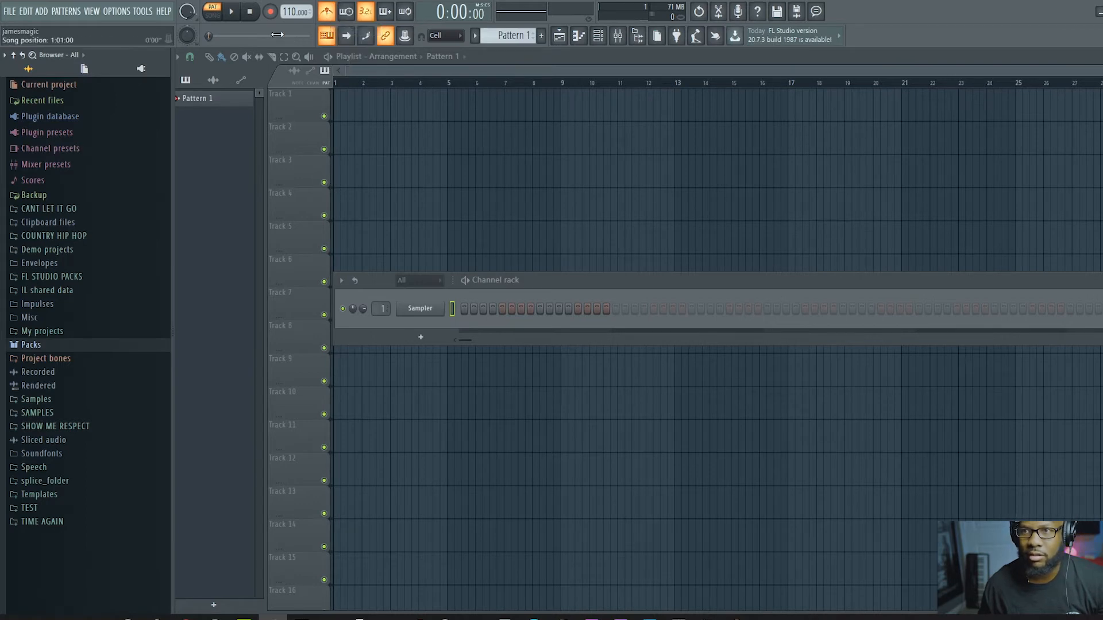
right_click(328, 11)
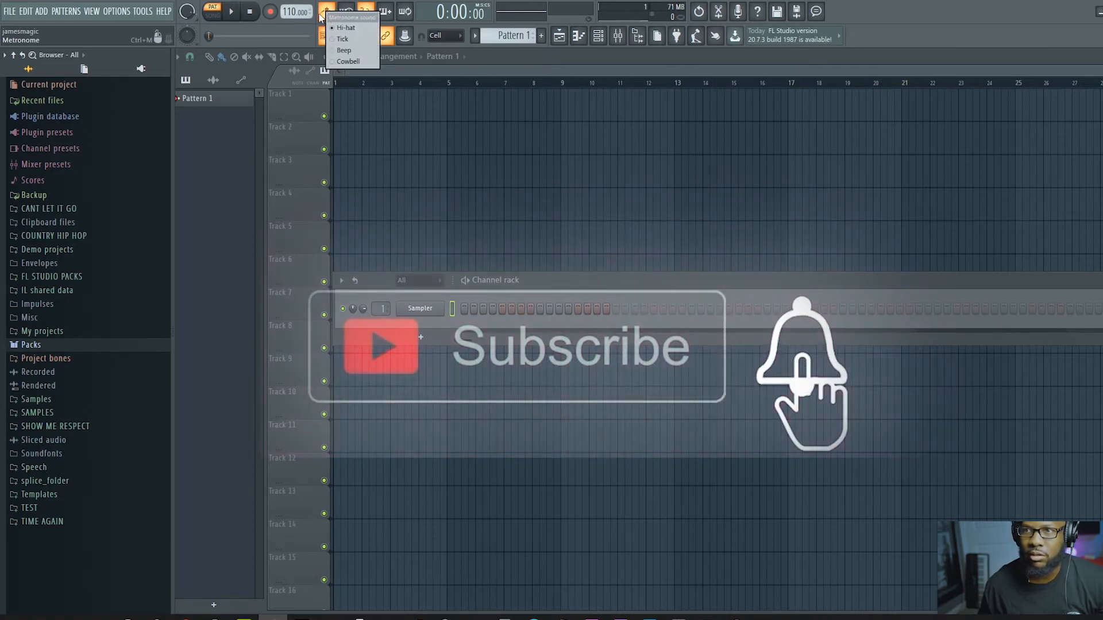
left_click(329, 12)
left_click(328, 12)
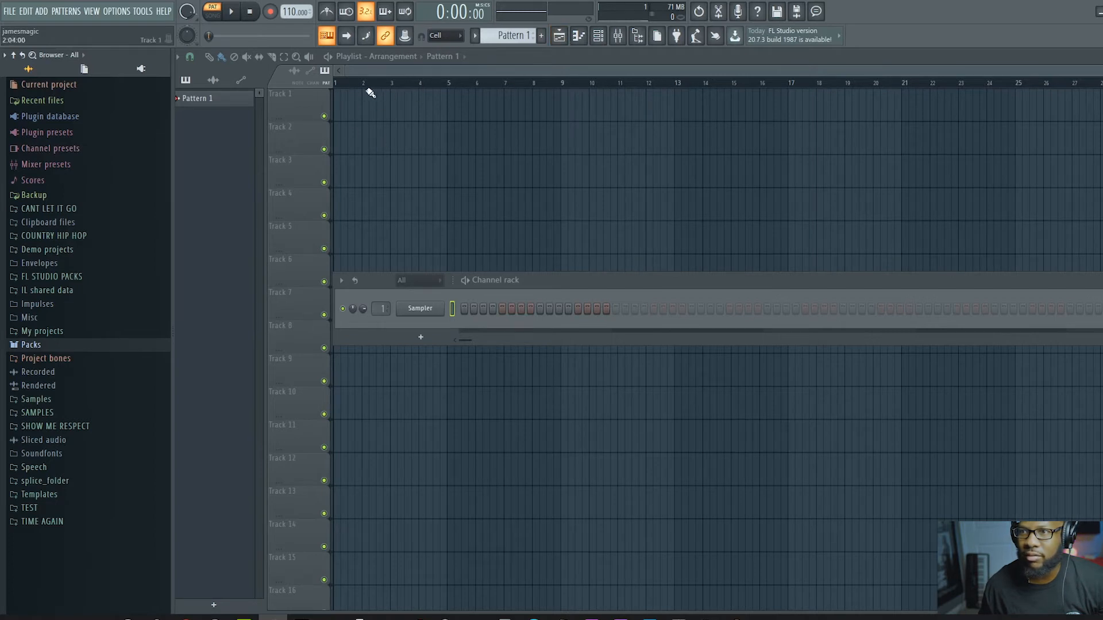
Step: Enter "melody" as the new name for playlist Track 1
left_click_drag(429, 70, 376, 69)
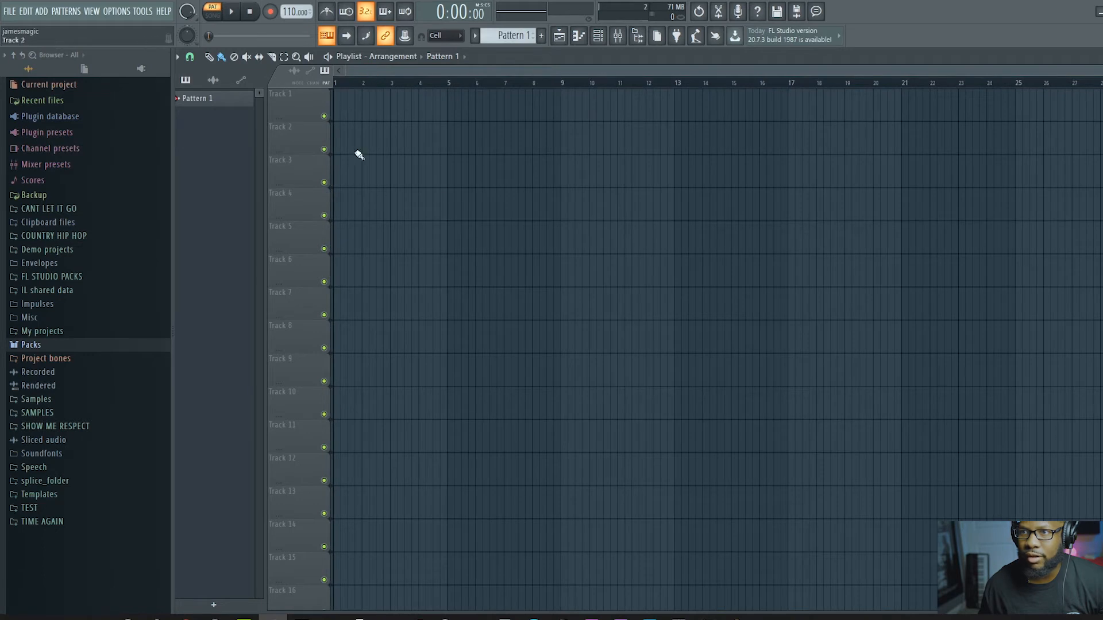
right_click(294, 97)
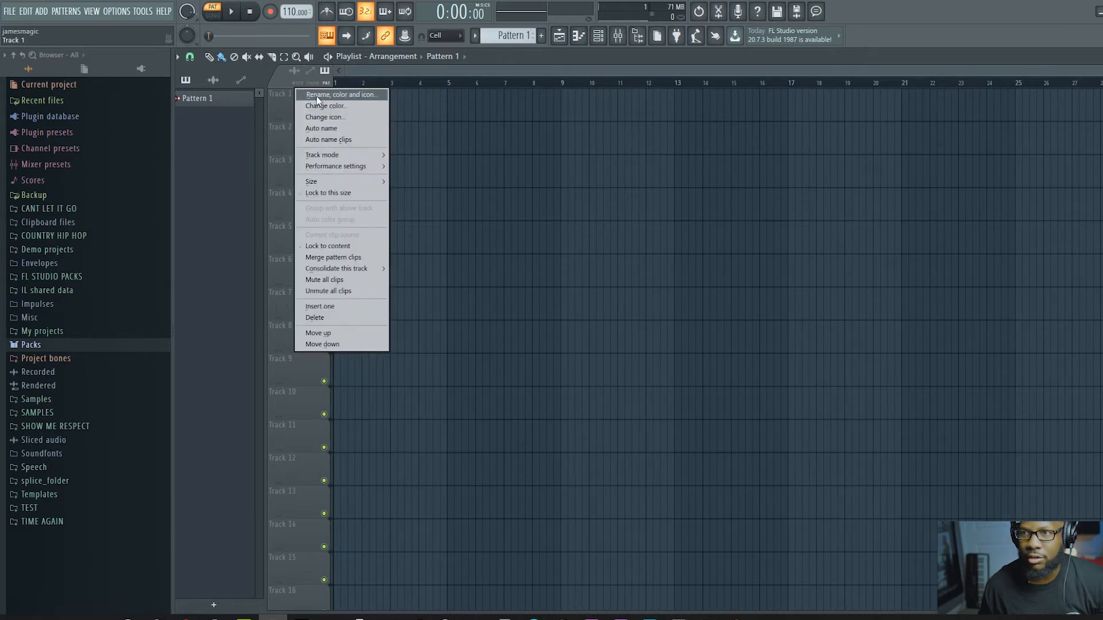
left_click(317, 96)
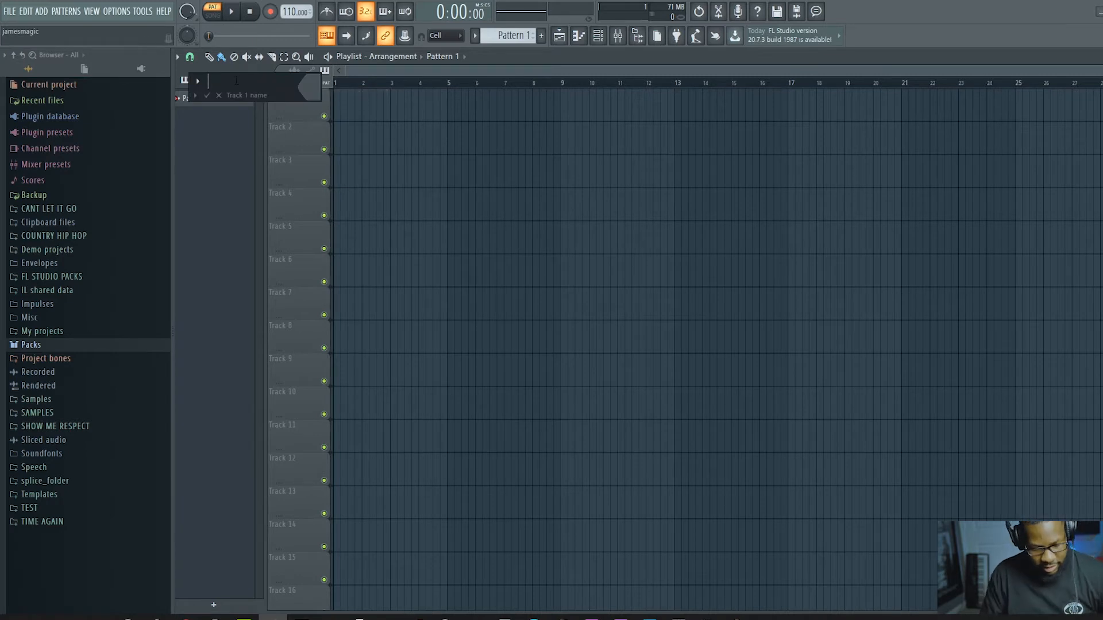
type("melody")
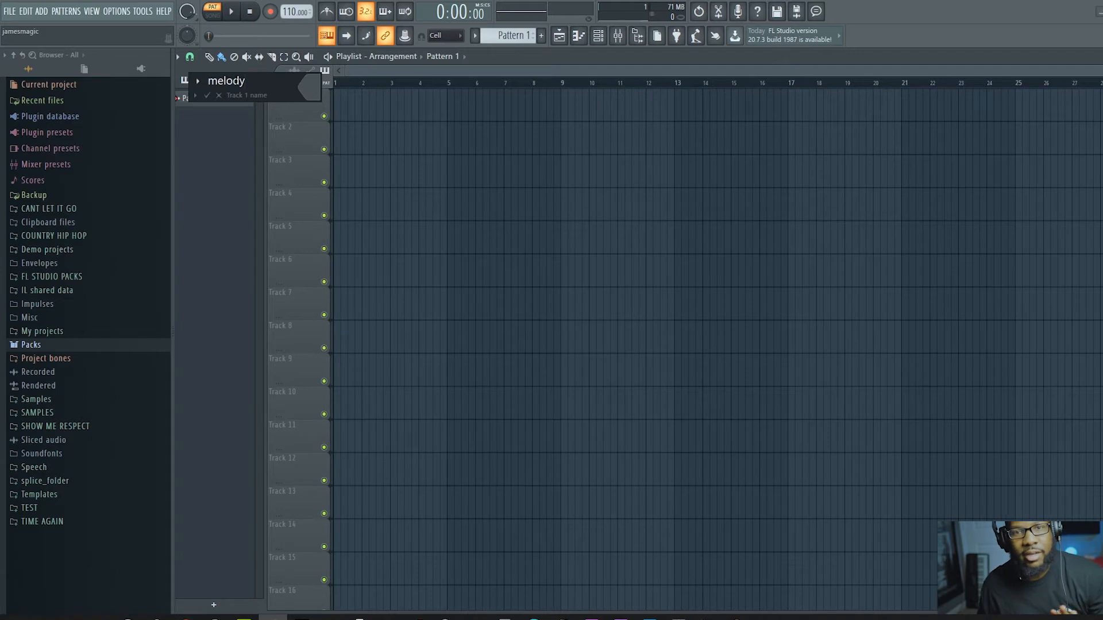
Step: Choose sea green (#287631) as the melody track's colour and apply the new name and colour
left_click(310, 87)
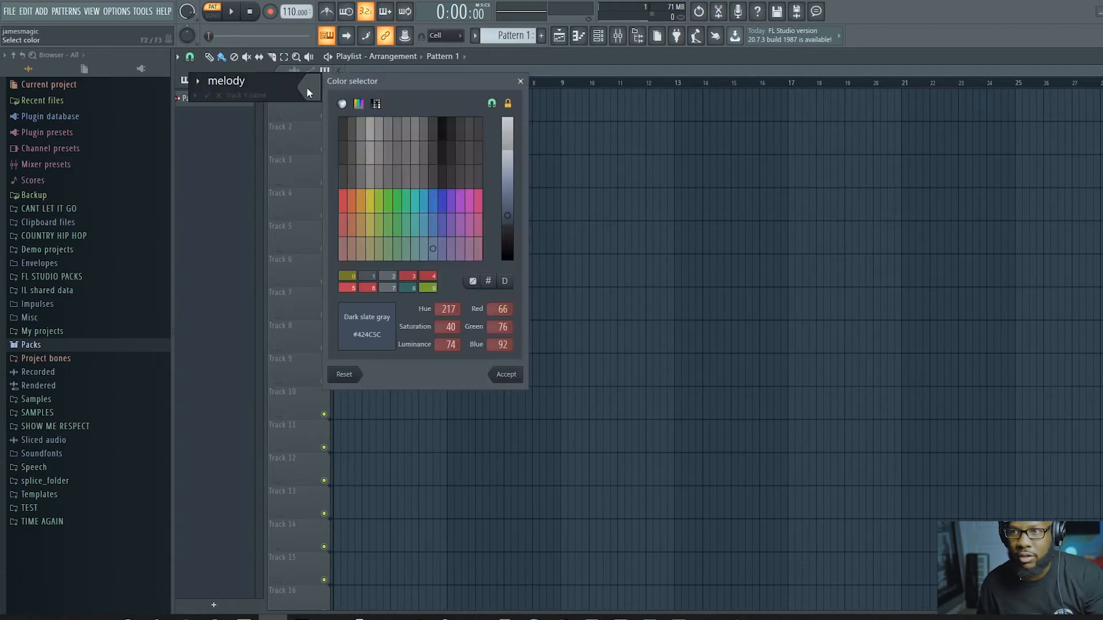
left_click(348, 202)
left_click(360, 200)
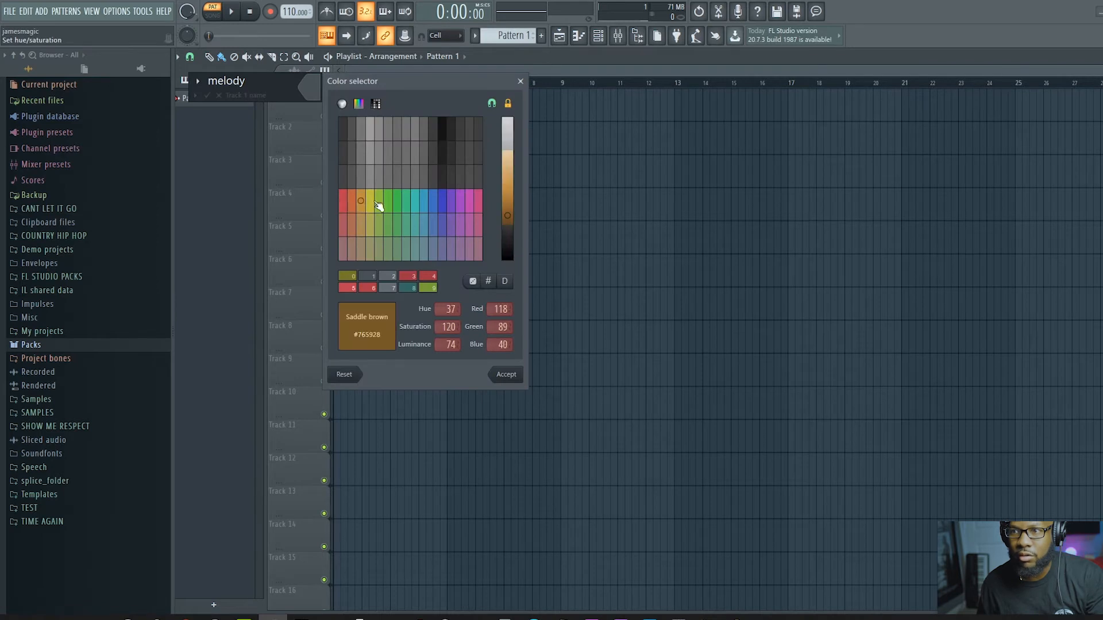
left_click(377, 203)
left_click(407, 204)
left_click(400, 203)
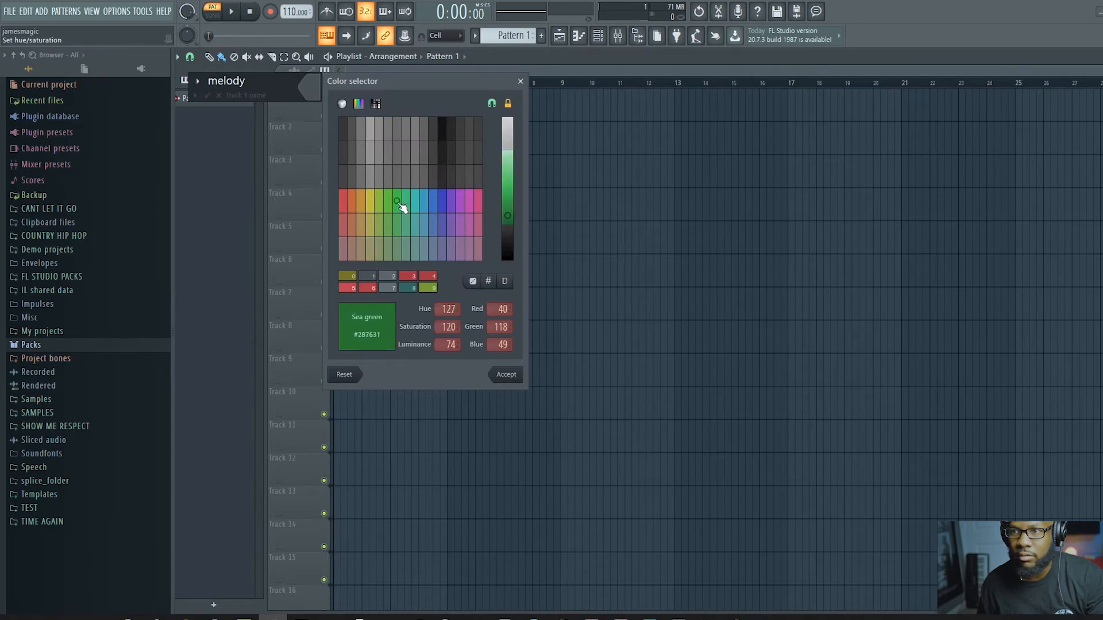
left_click(505, 378)
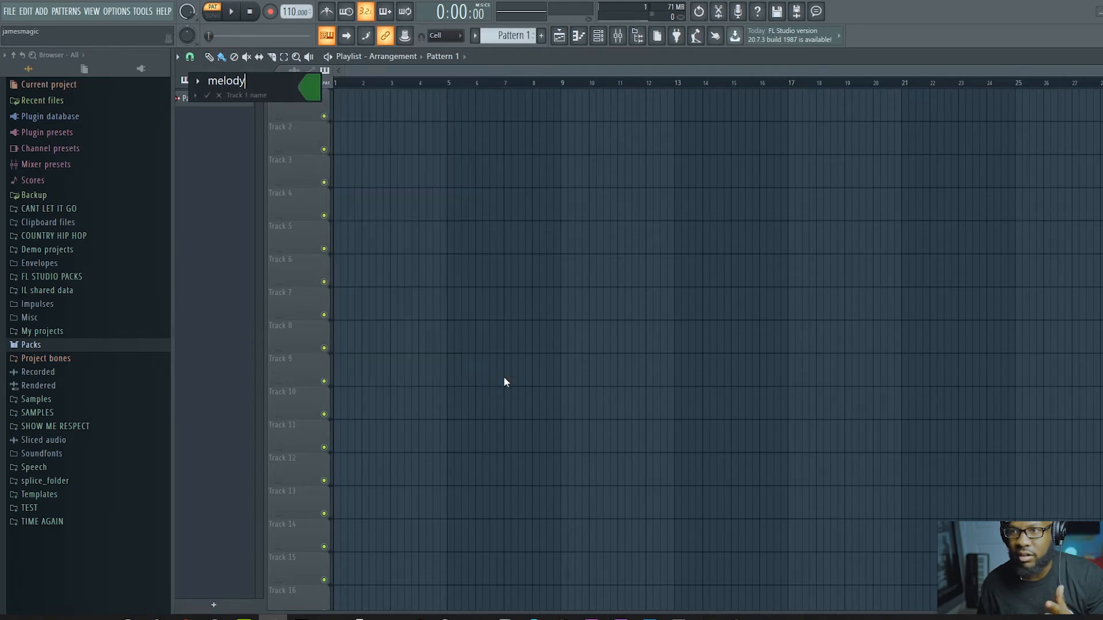
left_click(207, 96)
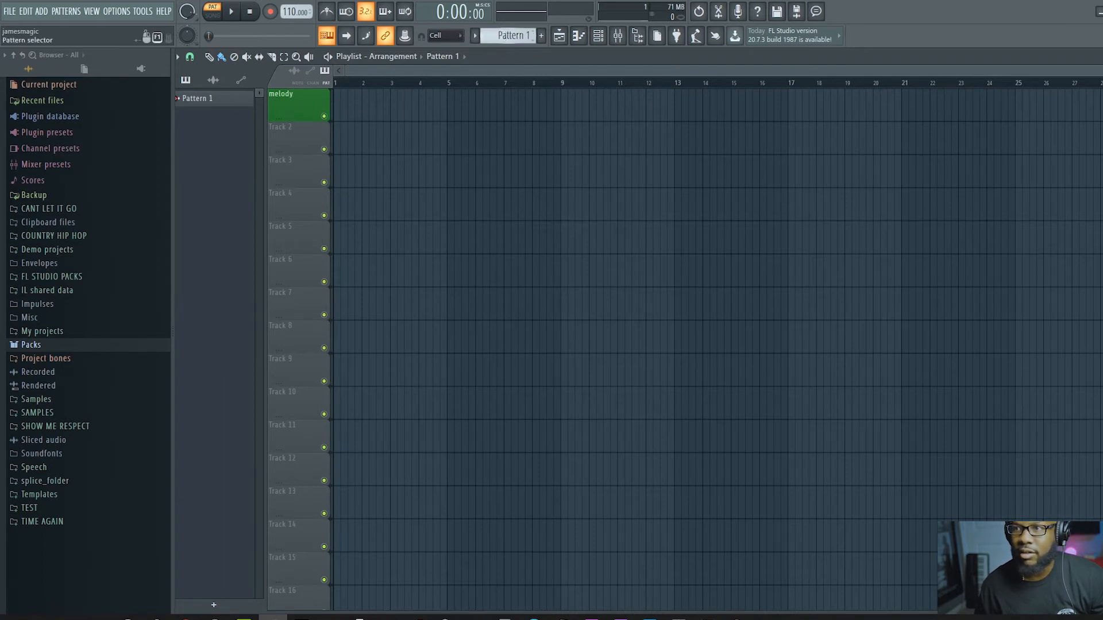
Step: Run the pattern selector up to Pattern 64 and return it to Pattern 1
left_click(504, 35)
left_click_drag(505, 36, 505, 13)
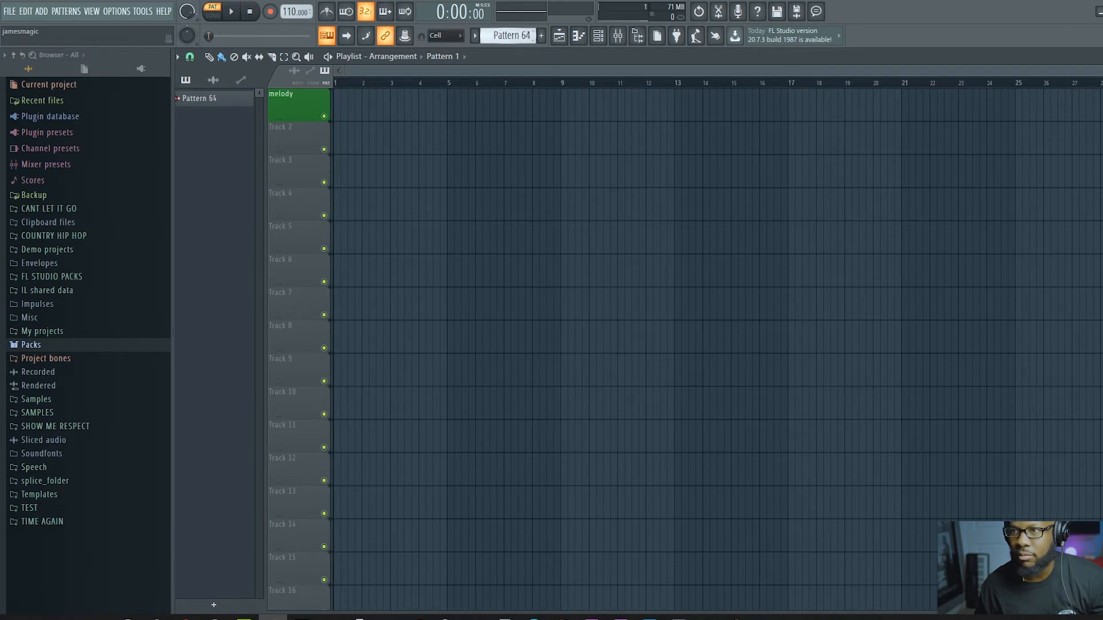
left_click_drag(504, 35, 491, 67)
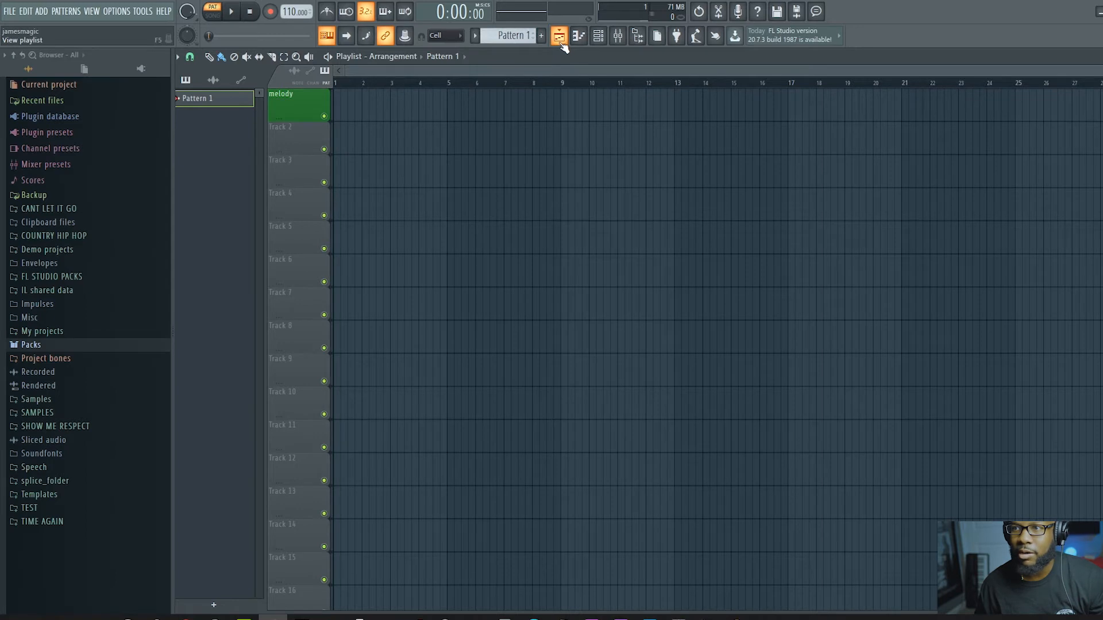
Step: Show the channel rack over the uppermost playlist tracks and briefly play Pattern 1 in pattern mode
left_click(598, 45)
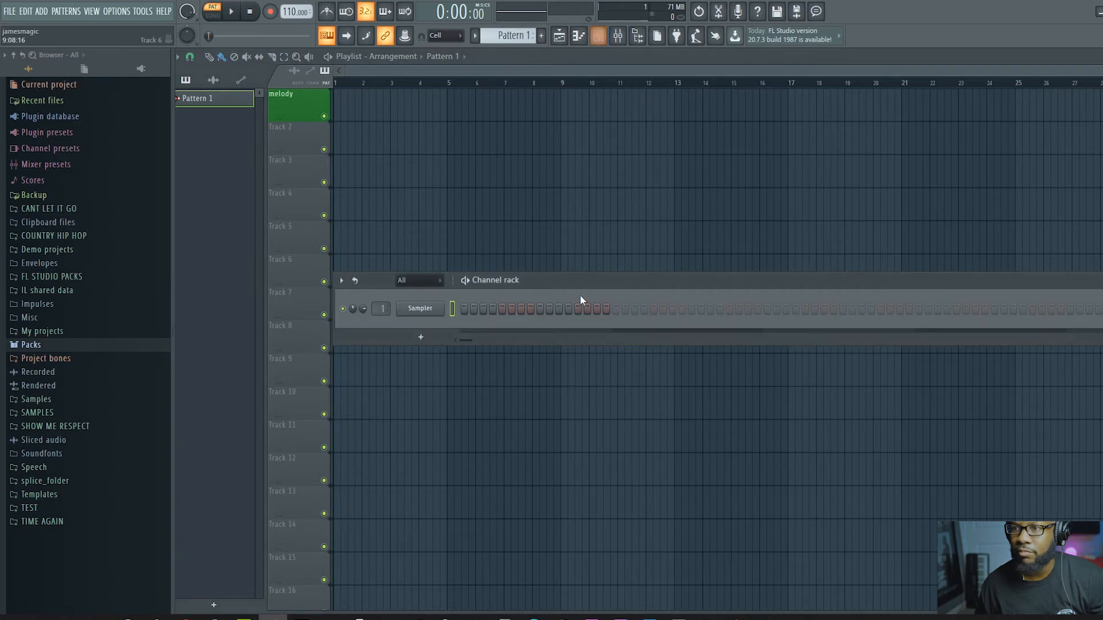
left_click_drag(577, 279, 582, 100)
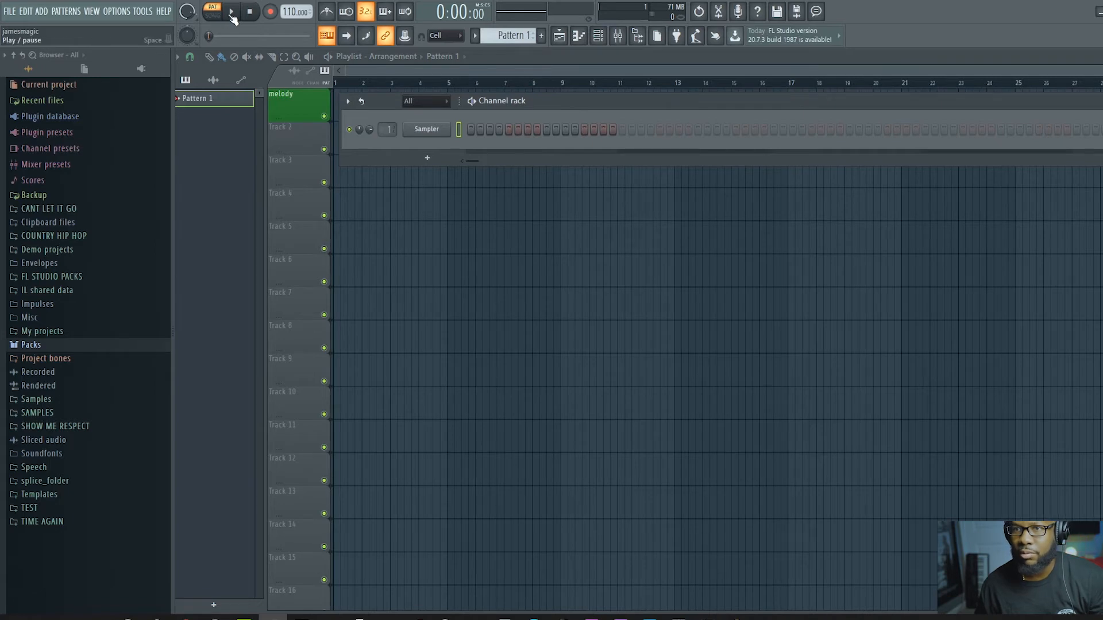
left_click(232, 14)
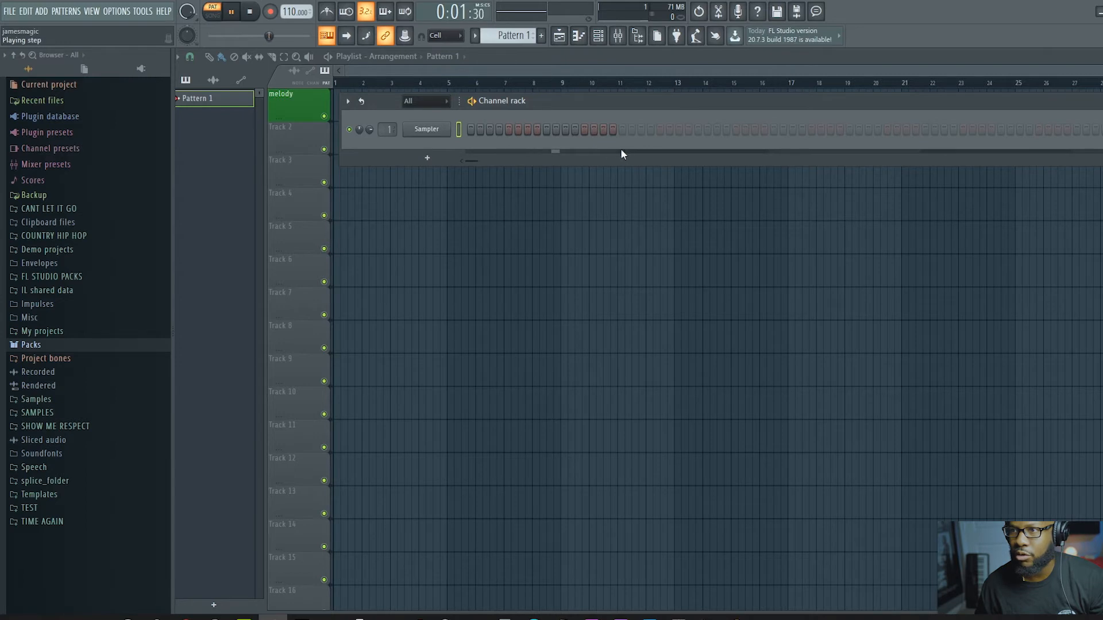
left_click(233, 22)
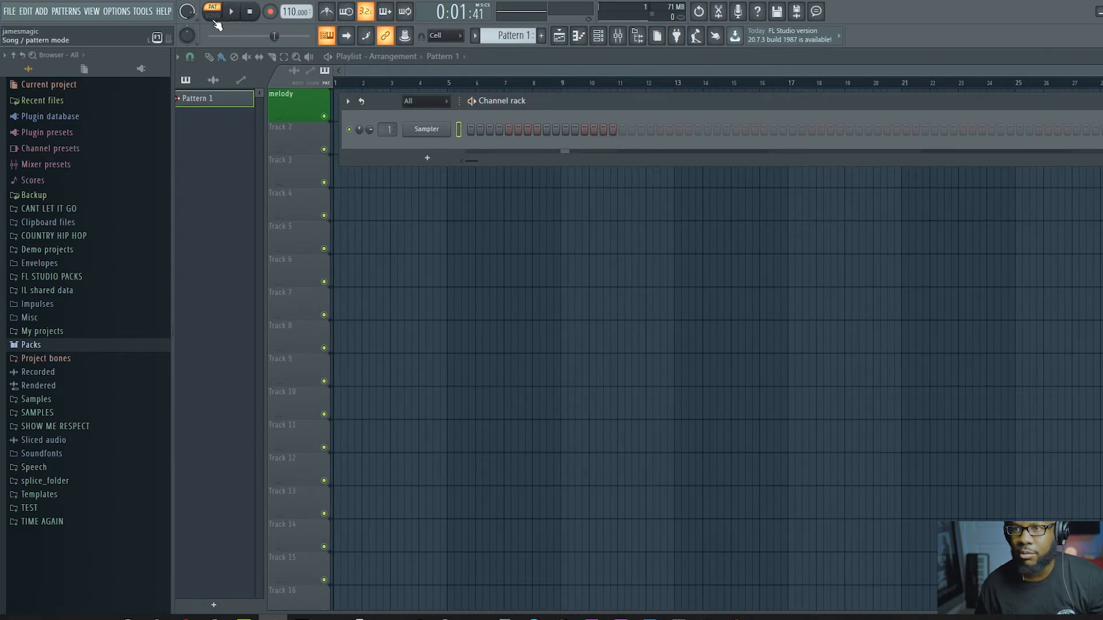
Step: Move the channel rack down over playlist Tracks 3 and 4, and briefly compare playback in song mode and pattern mode
left_click_drag(546, 104, 540, 157)
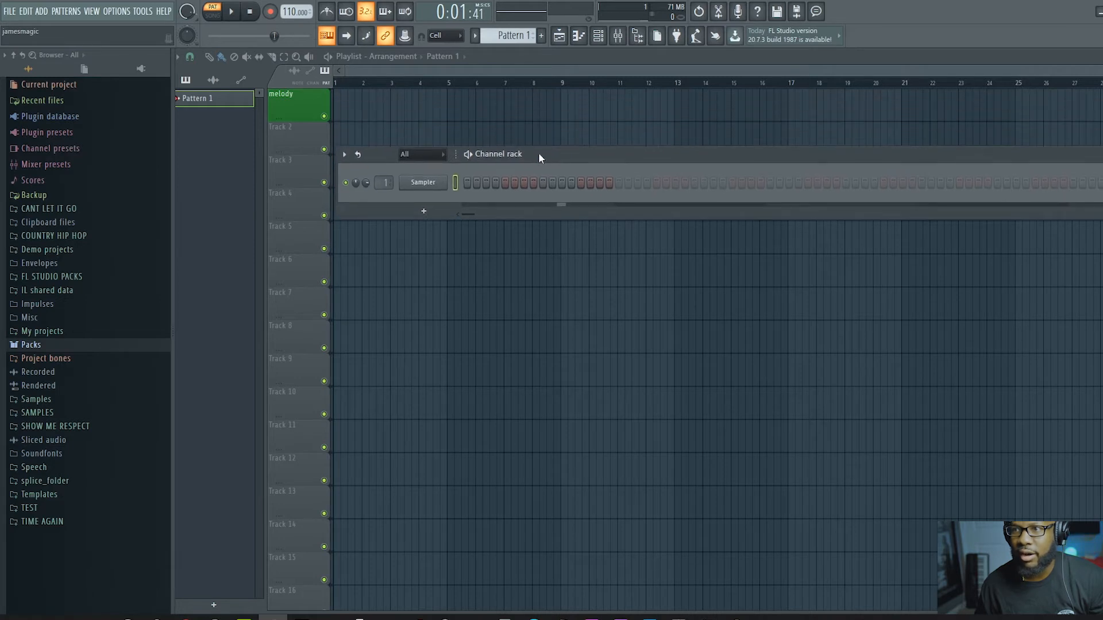
left_click(213, 16)
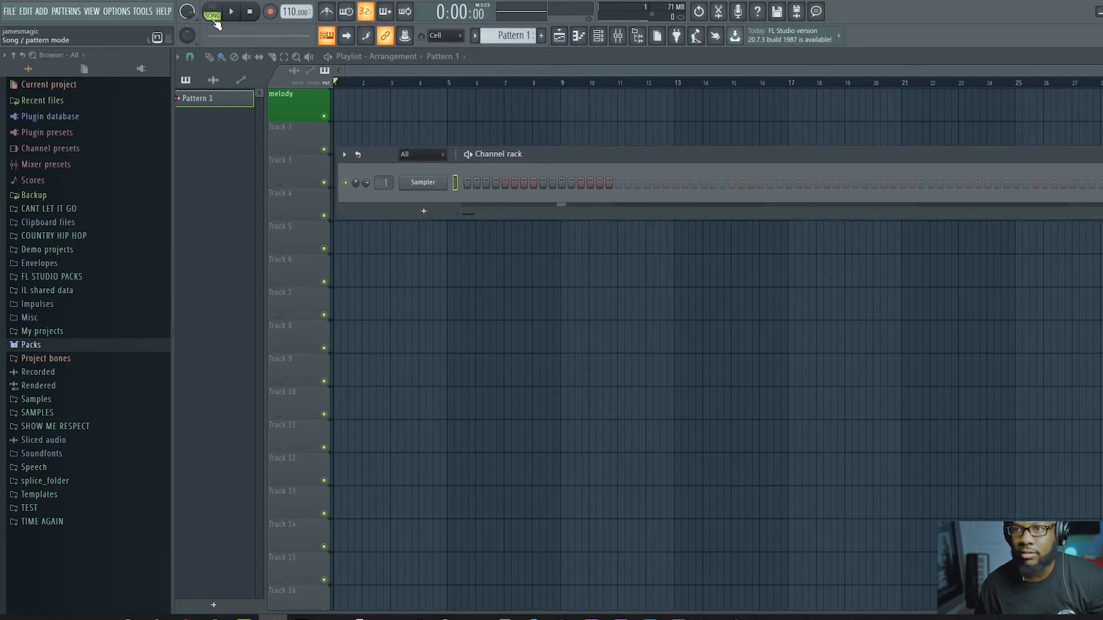
left_click(213, 16)
left_click(213, 16)
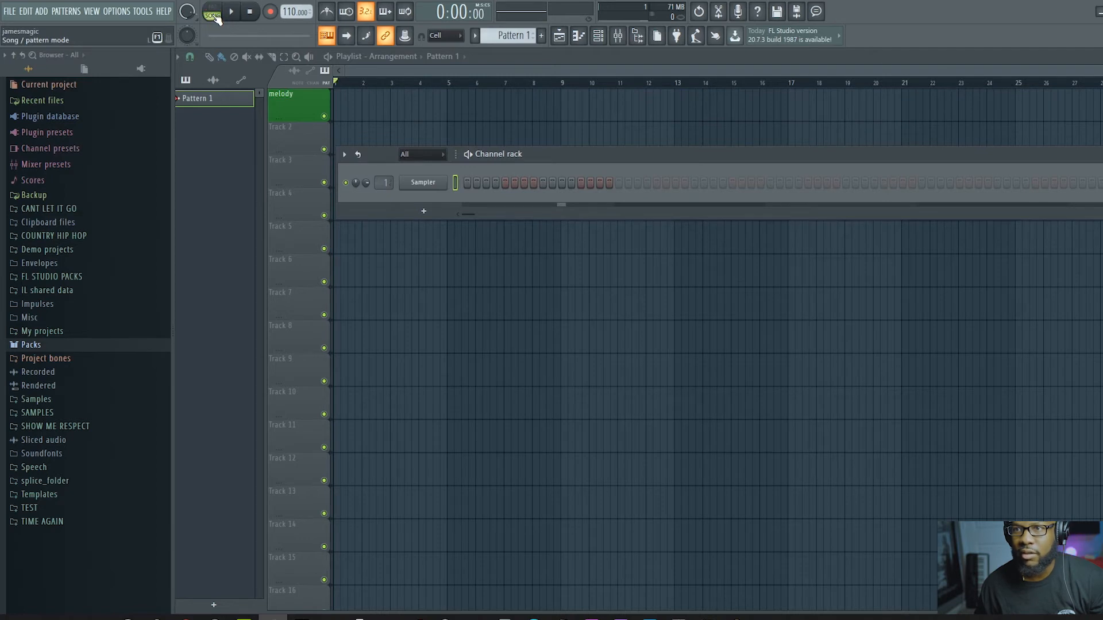
key("space")
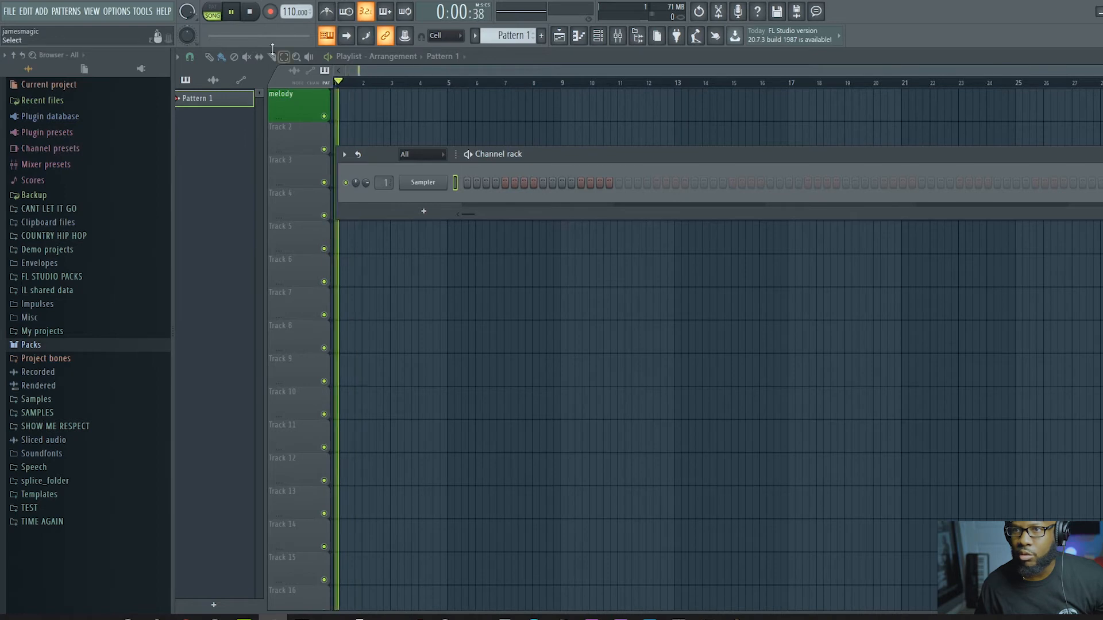
left_click(221, 16)
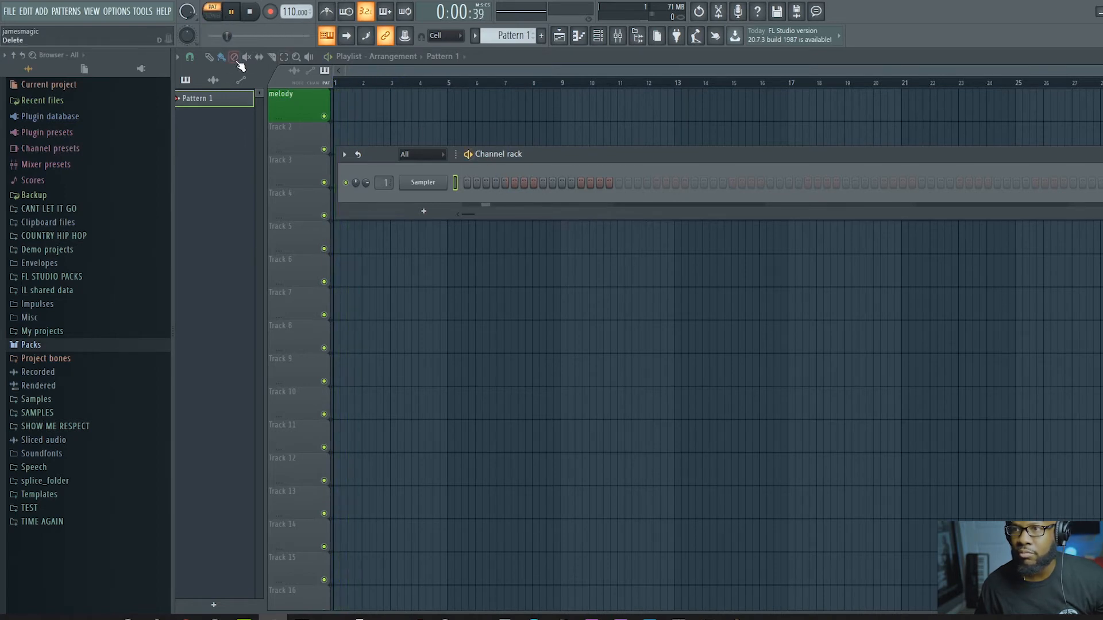
key("space")
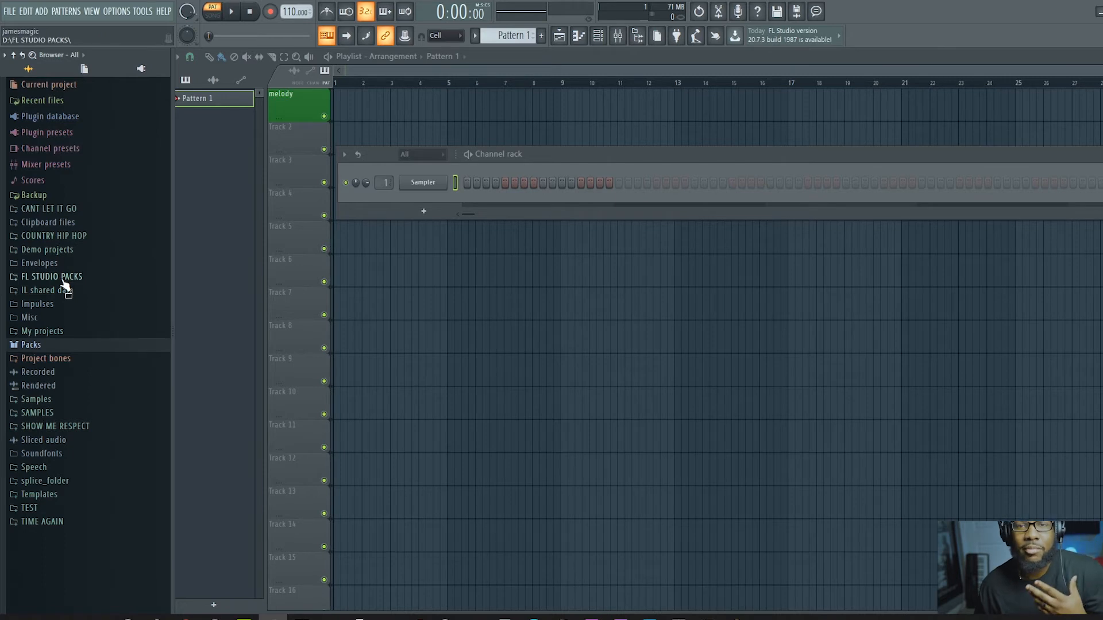
Step: Browse the Packs library and expand its Drums > Cymbals sample folder
left_click(36, 346)
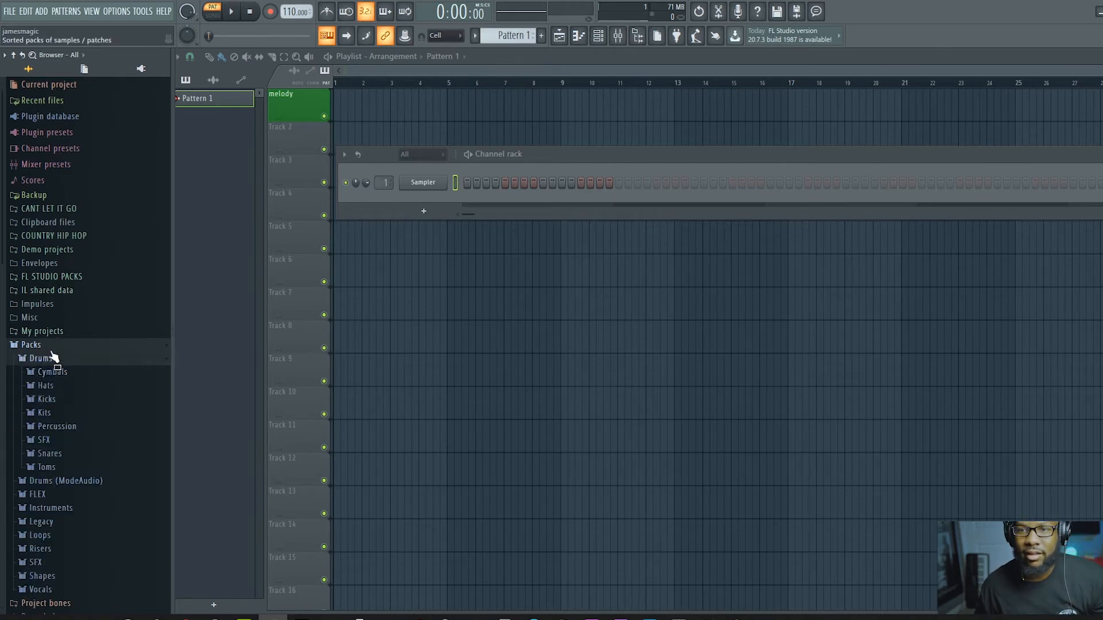
scroll(50, 333, "down", 2)
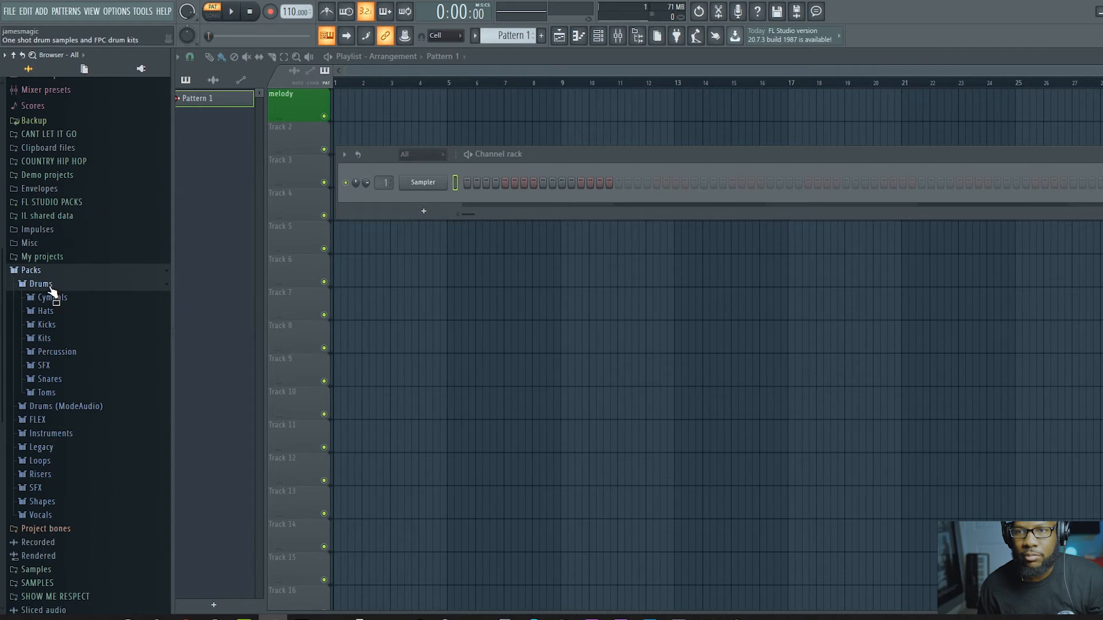
left_click(52, 284)
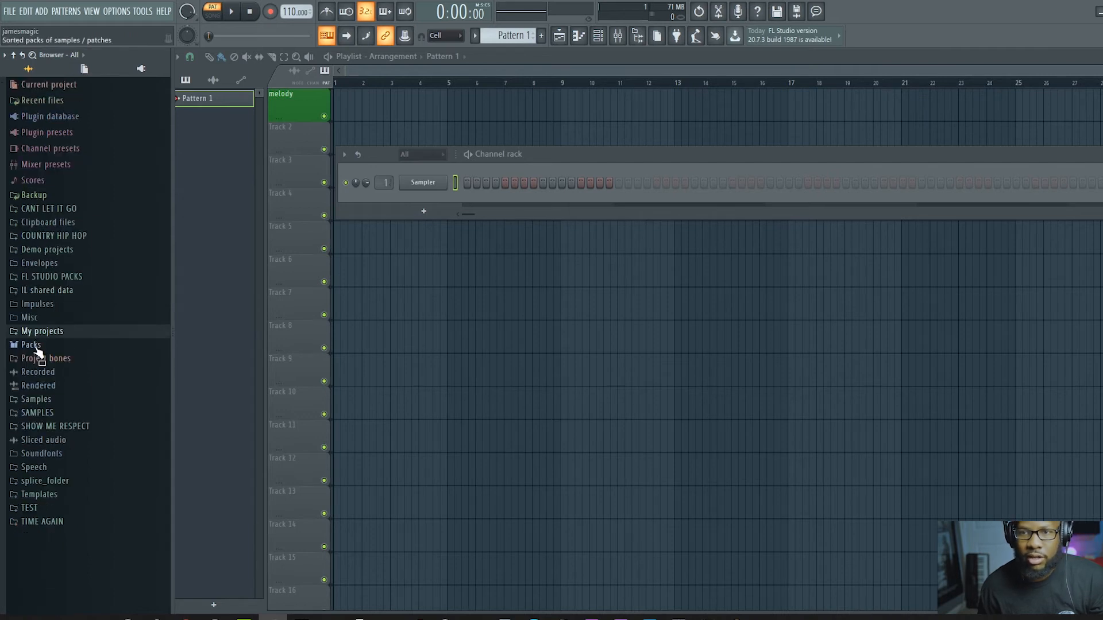
left_click(37, 359)
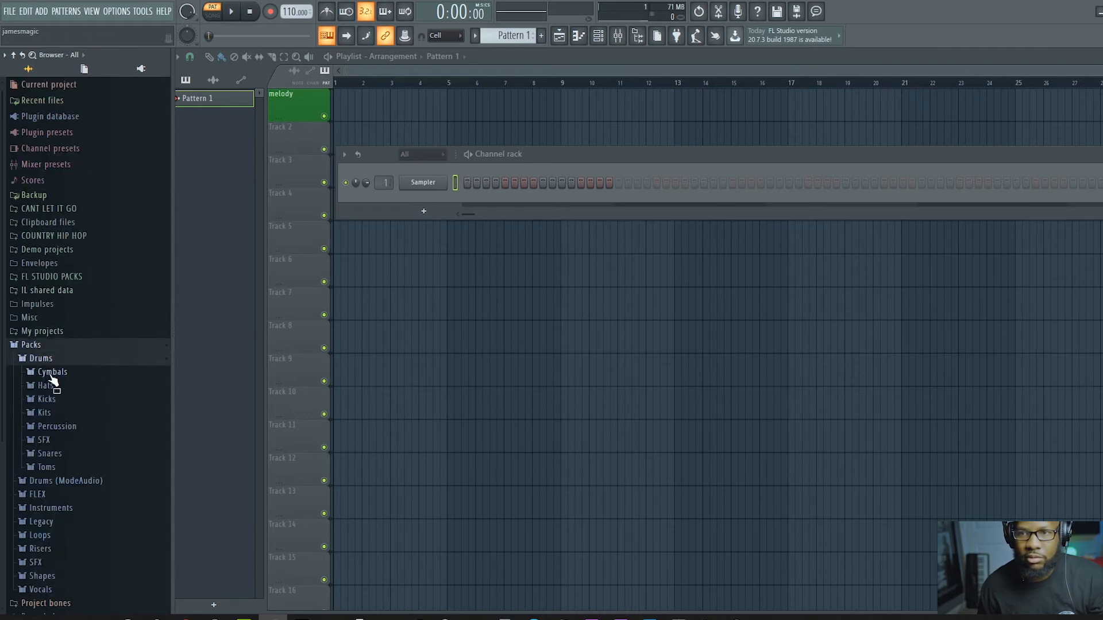
left_click(53, 372)
Step: Preview the 909 Ride cymbal sample and add it to the channel rack as a new channel below Sampler
left_click(56, 294)
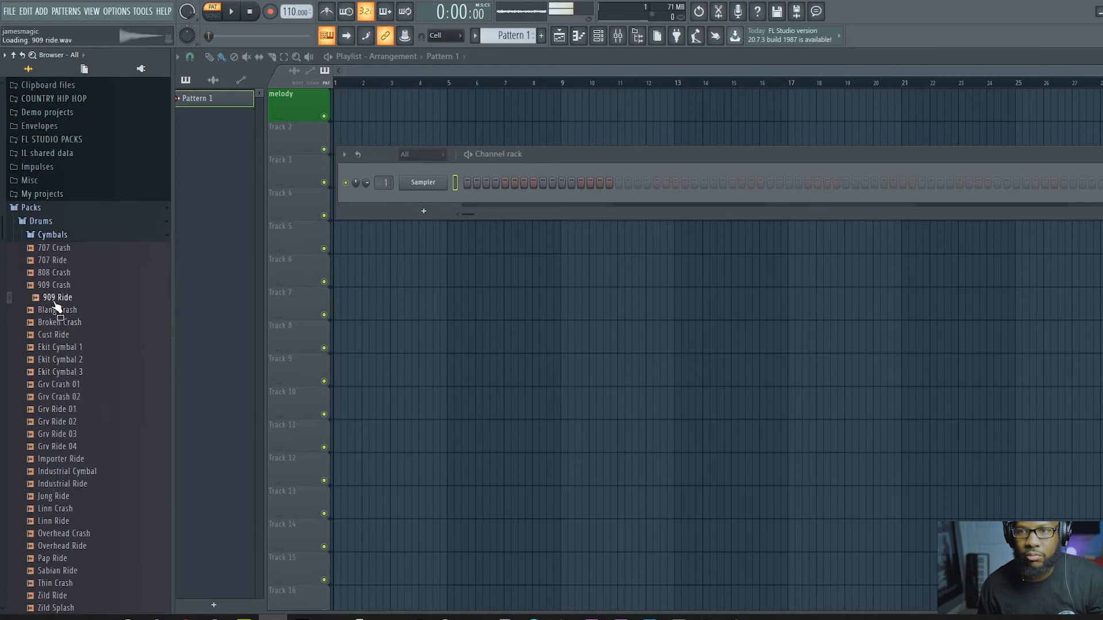
right_click(56, 297)
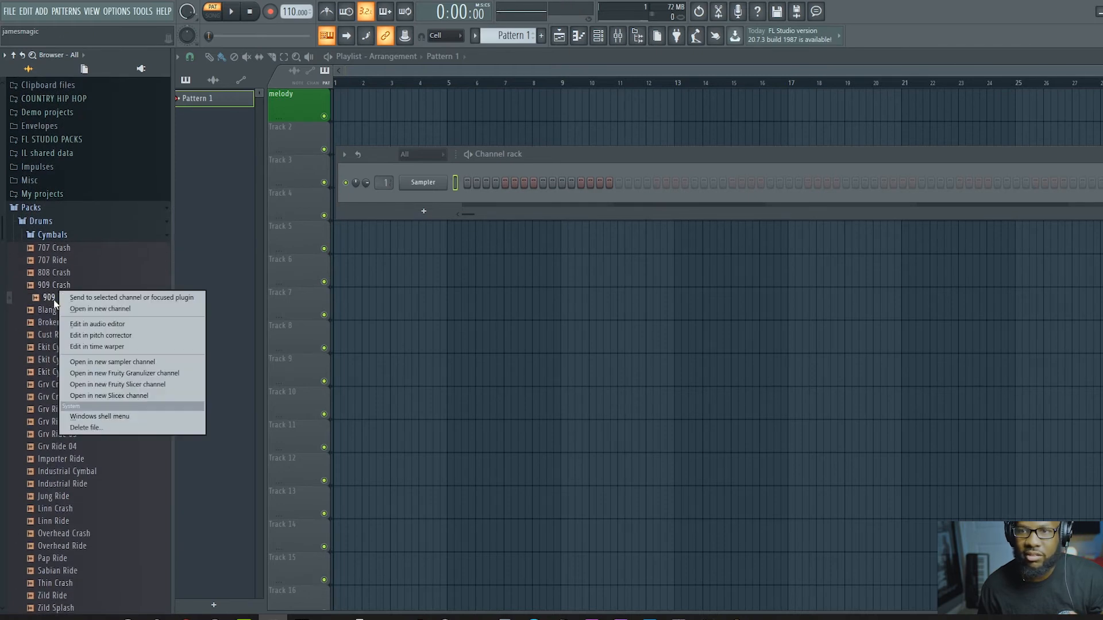
left_click(56, 303)
left_click_drag(56, 300, 429, 198)
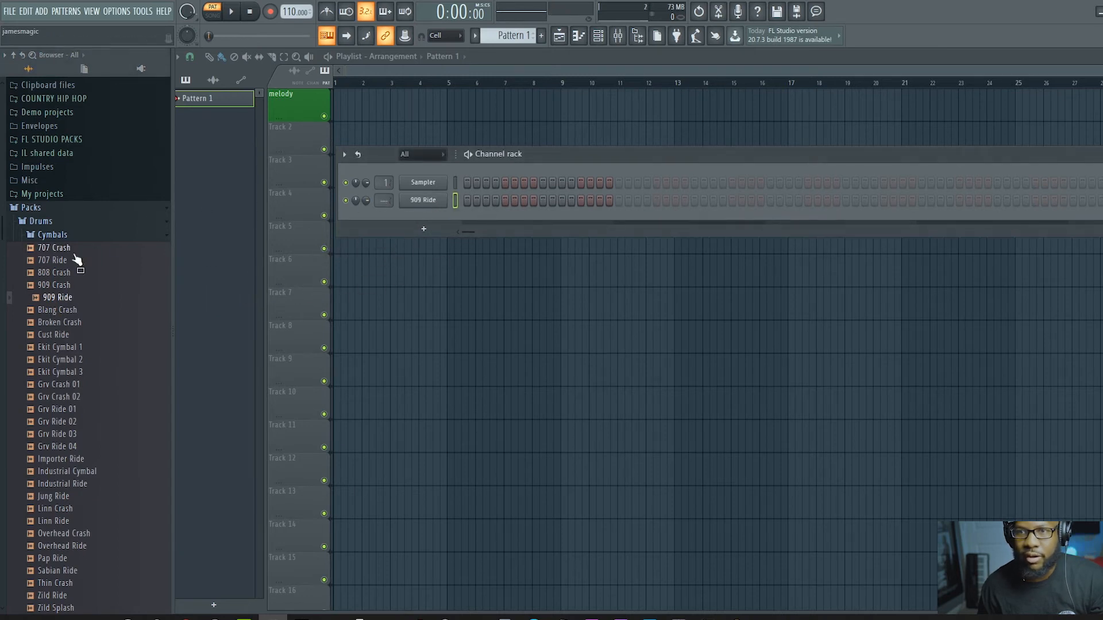
Step: Load the 808 Kick sample from the Kicks folder into a new channel and close its sampler window
left_click(53, 234)
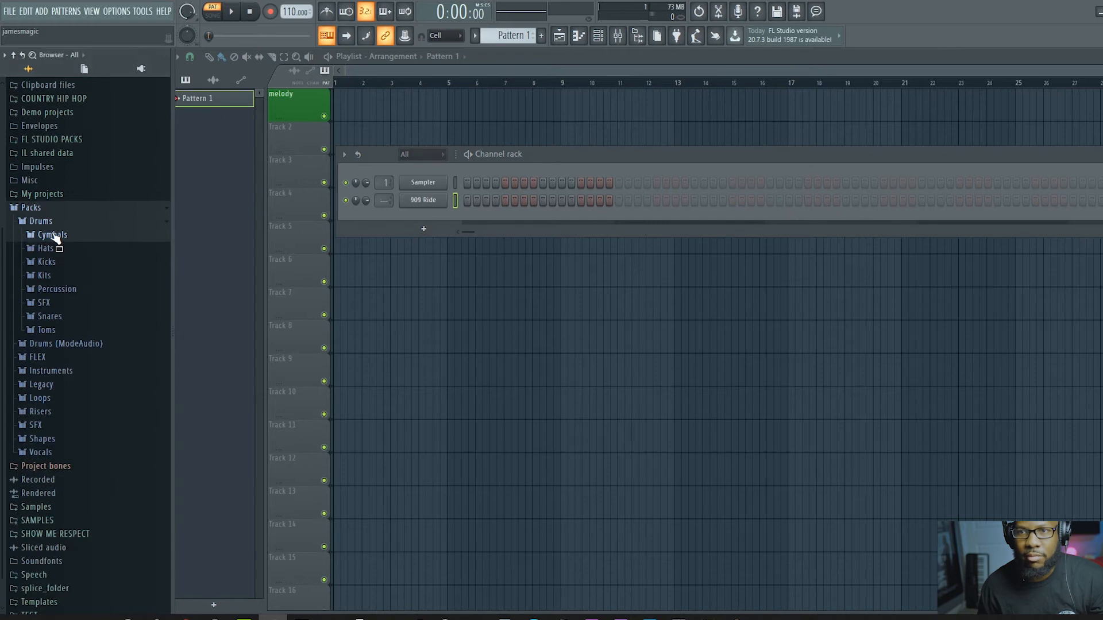
left_click(56, 263)
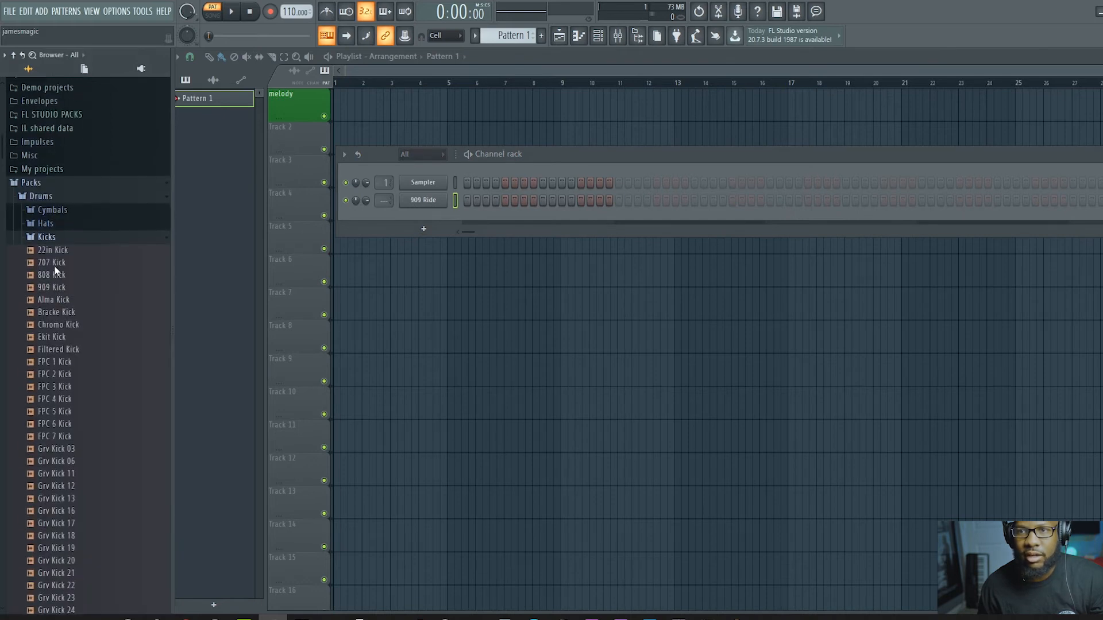
left_click_drag(59, 278, 62, 283)
right_click(59, 280)
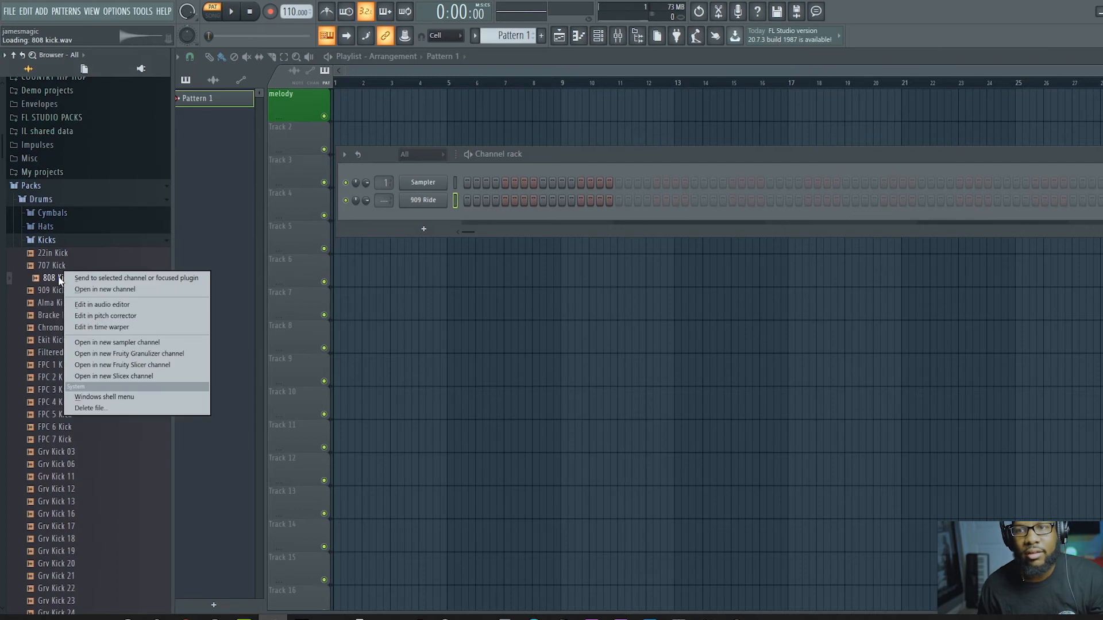
left_click(100, 290)
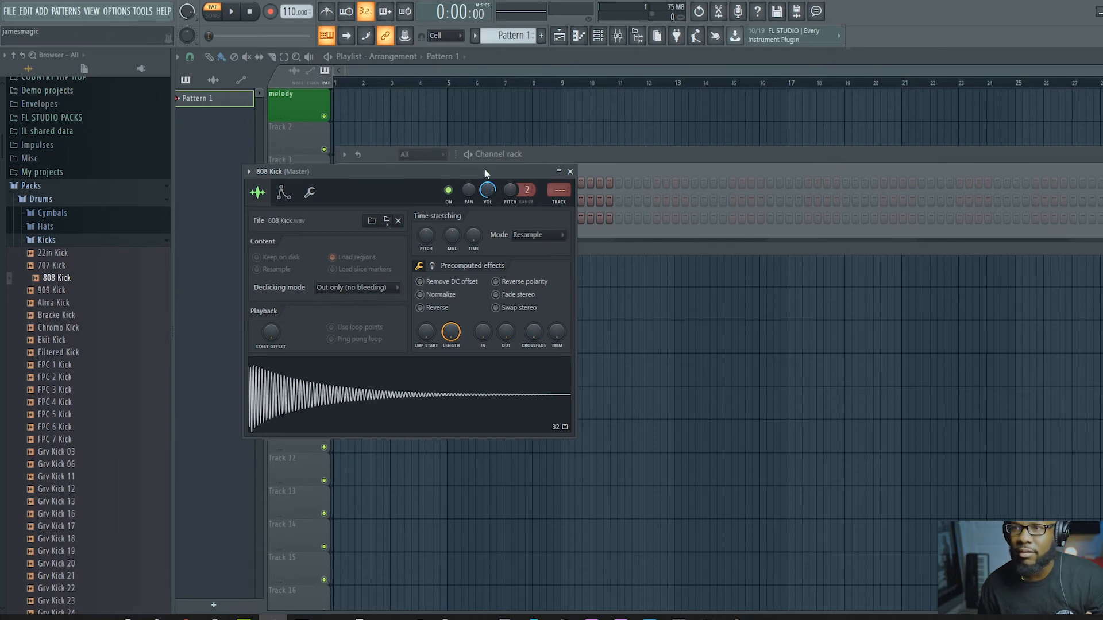
left_click(571, 173)
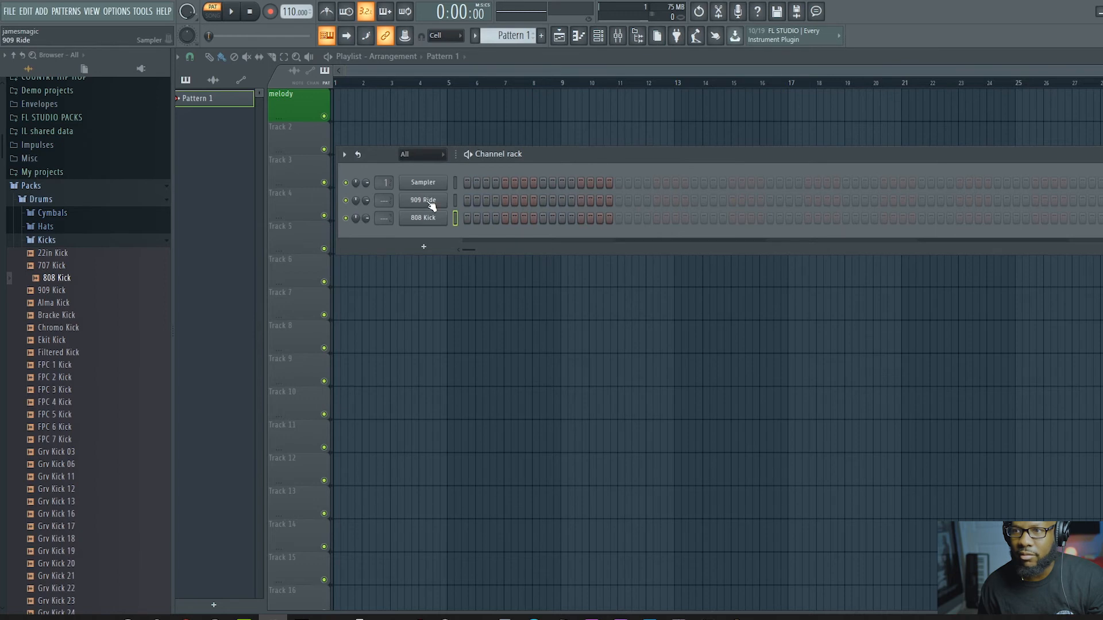
Step: Load the 808 Snare sample from the Snares folder into a new channel, and briefly view the 909 Ride channel's settings
left_click(56, 244)
left_click(50, 295)
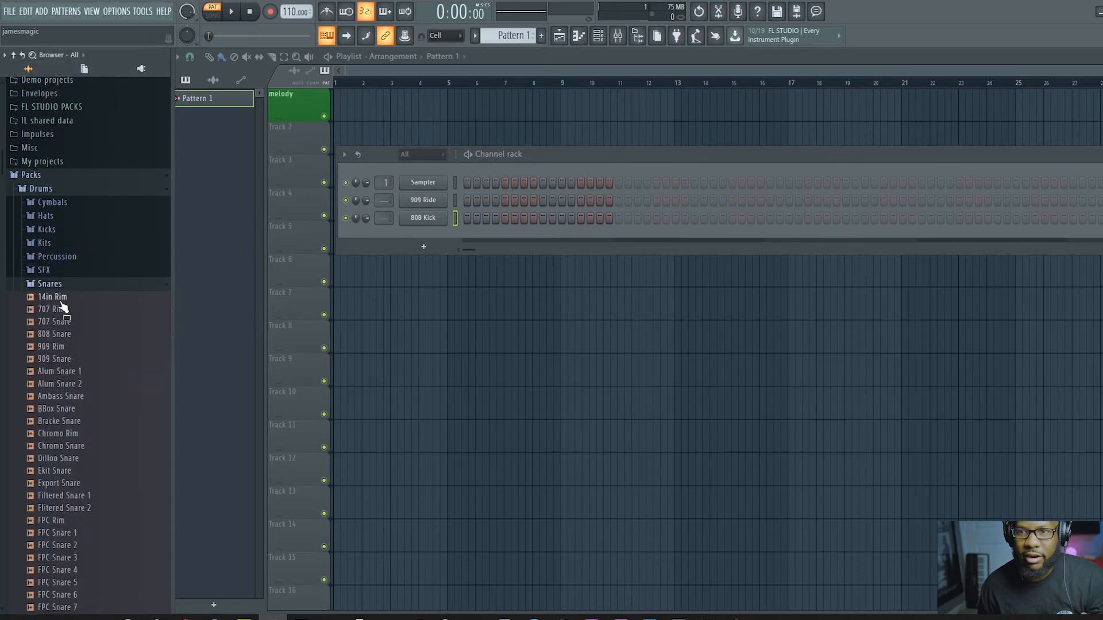
left_click(67, 346)
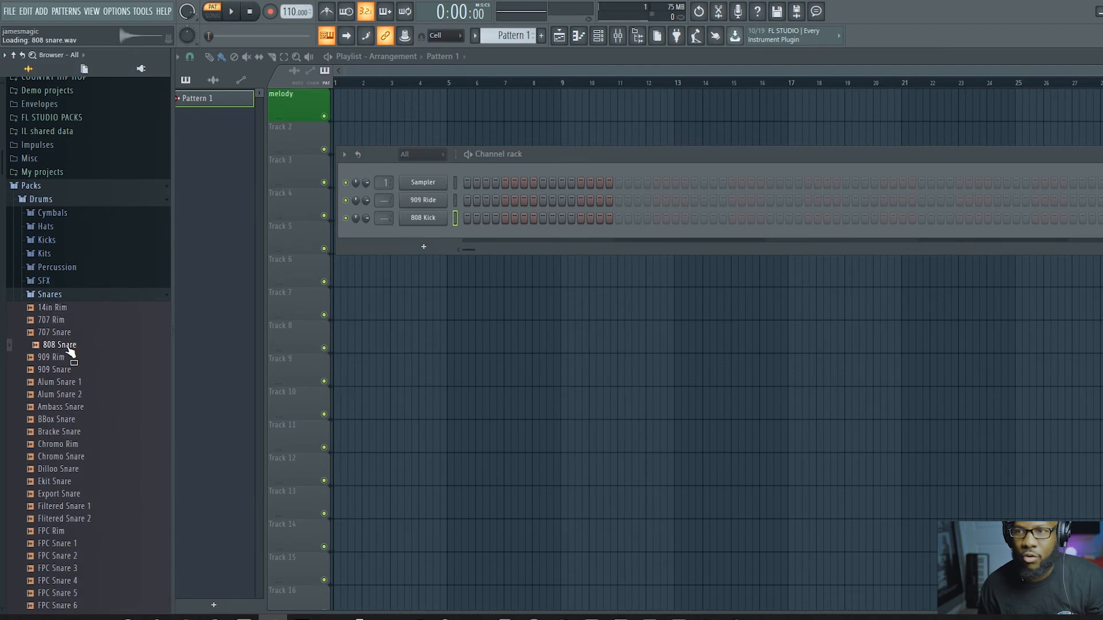
right_click(68, 348)
left_click(109, 358)
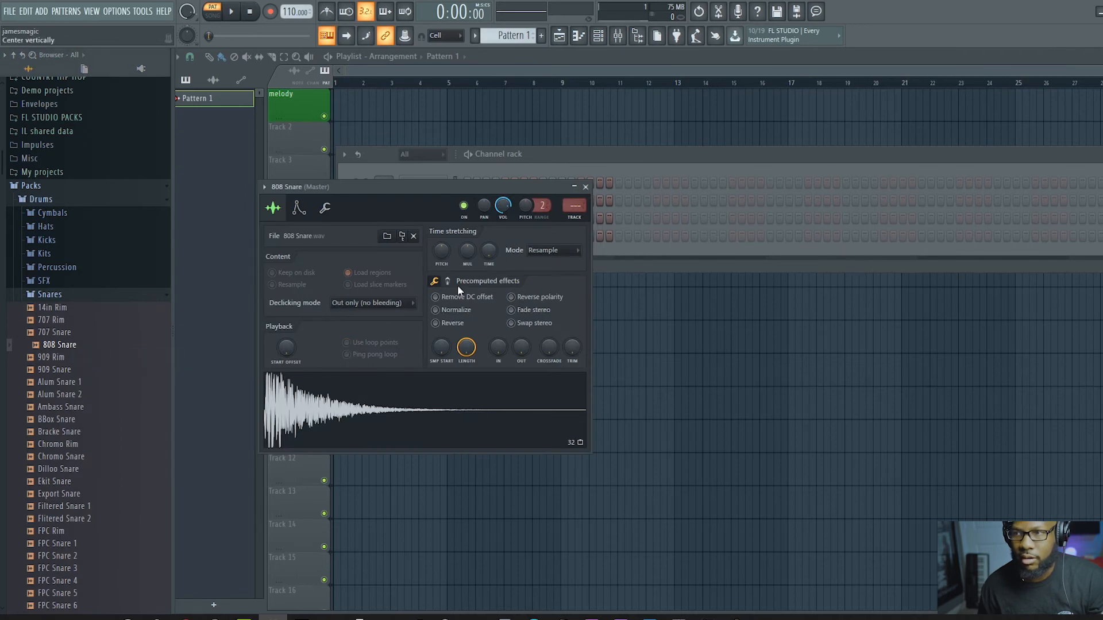
left_click(585, 187)
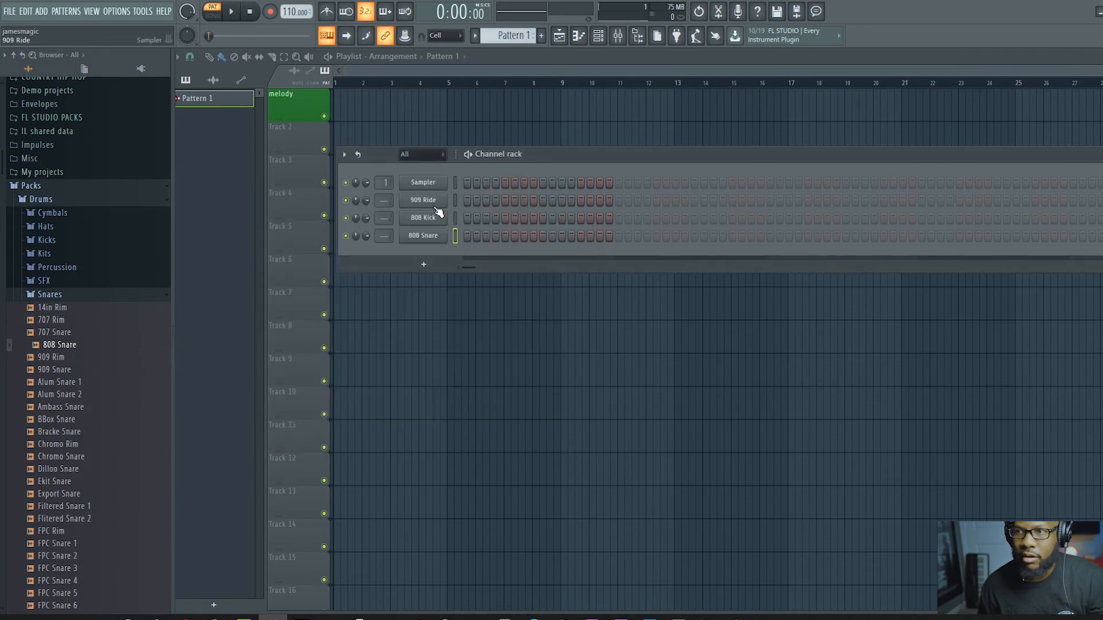
left_click(423, 201)
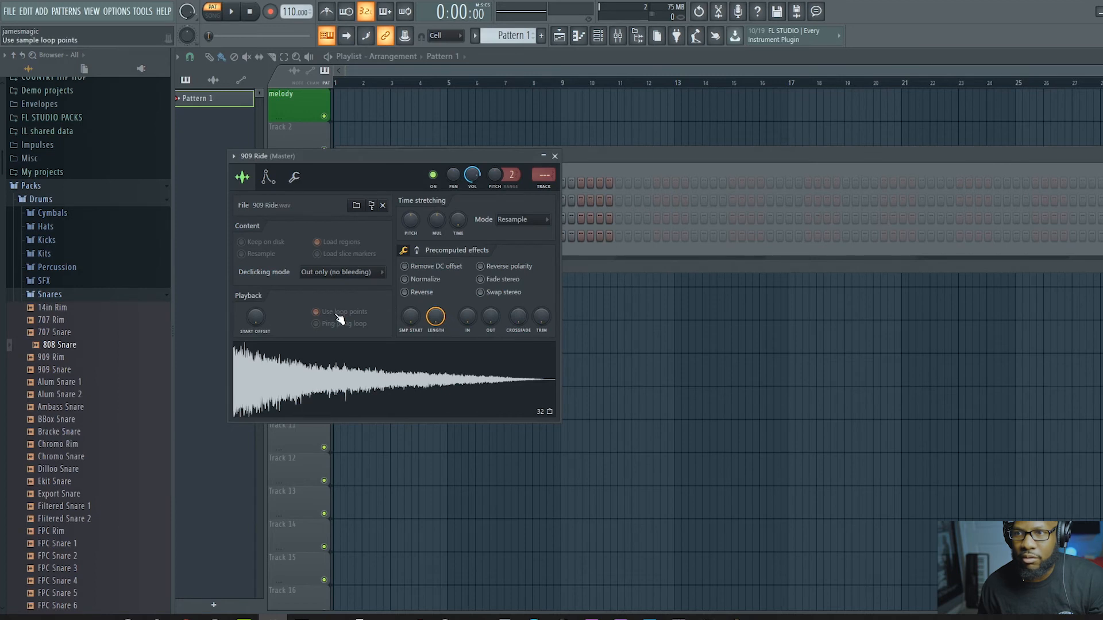
left_click(555, 155)
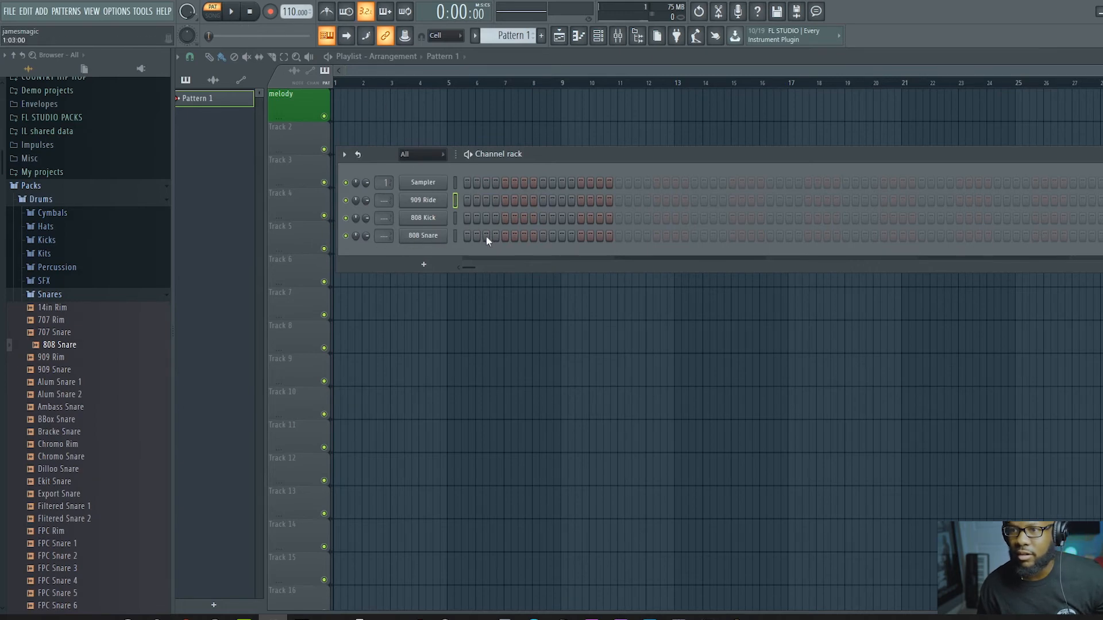
Step: Program 808 Snare hits on steps 5 and 13 and 808 Kick hits on steps 1, 4, 7, 11 and 15, auditioning Pattern 1
left_click(505, 237)
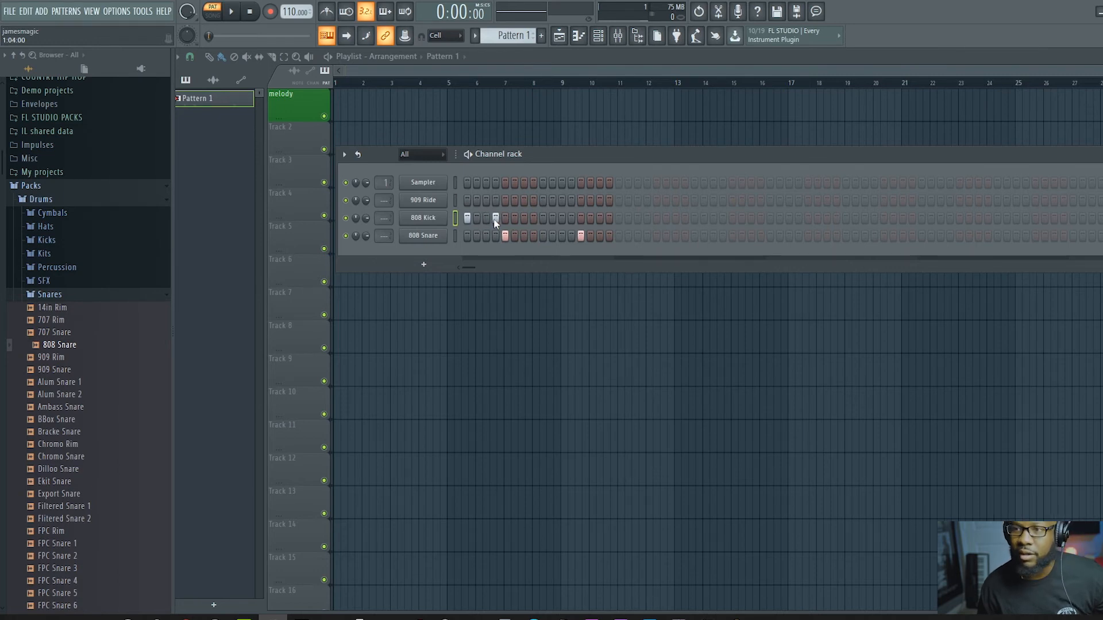
key("space")
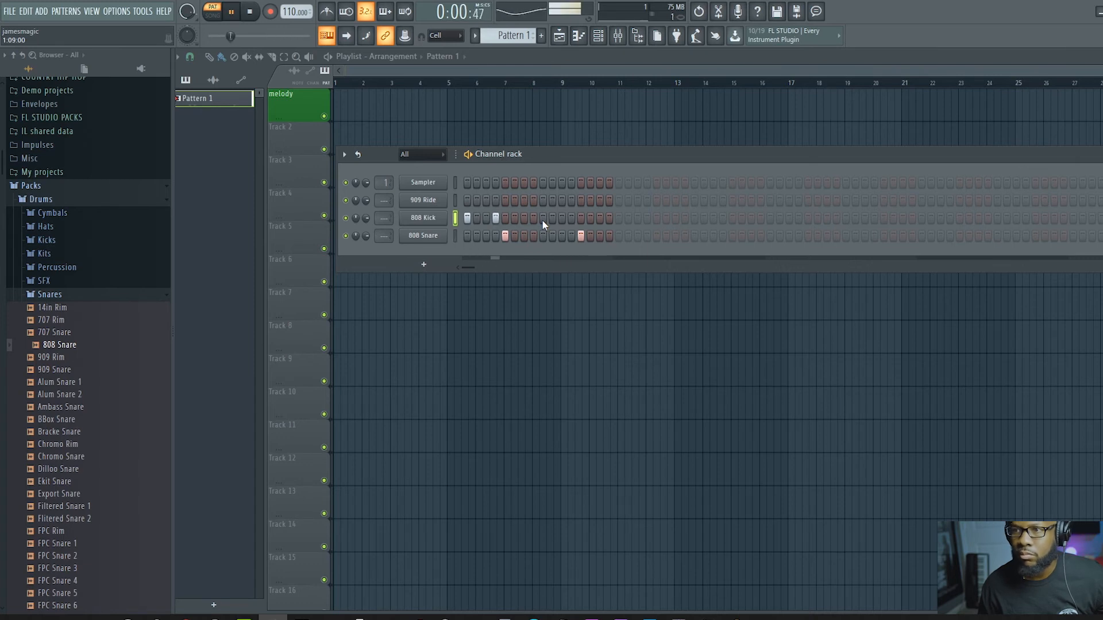
left_click(525, 219)
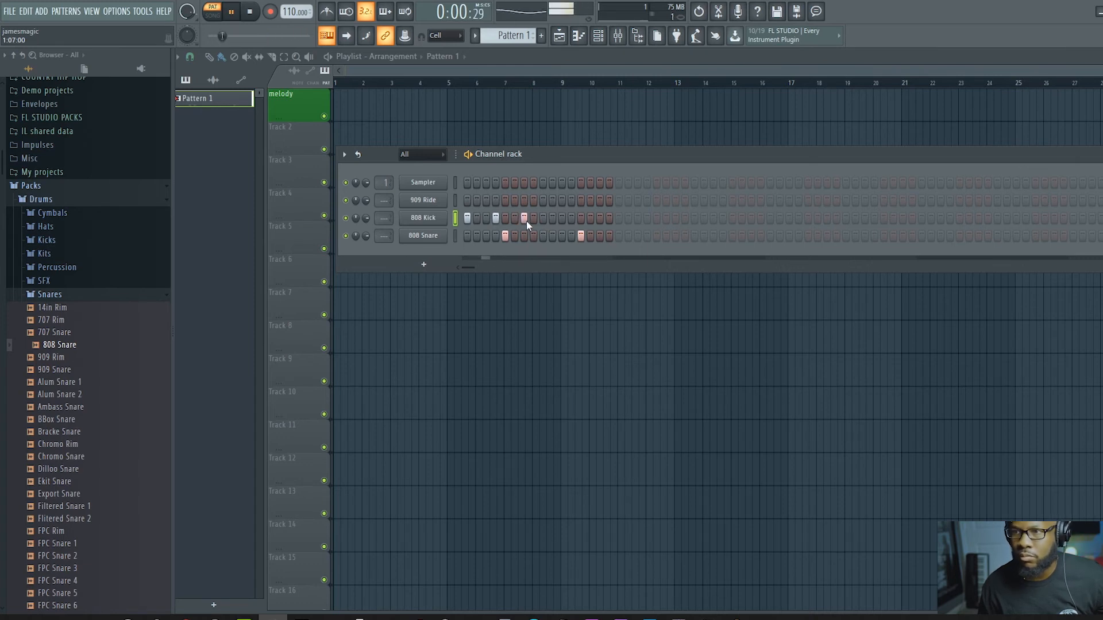
left_click(562, 219)
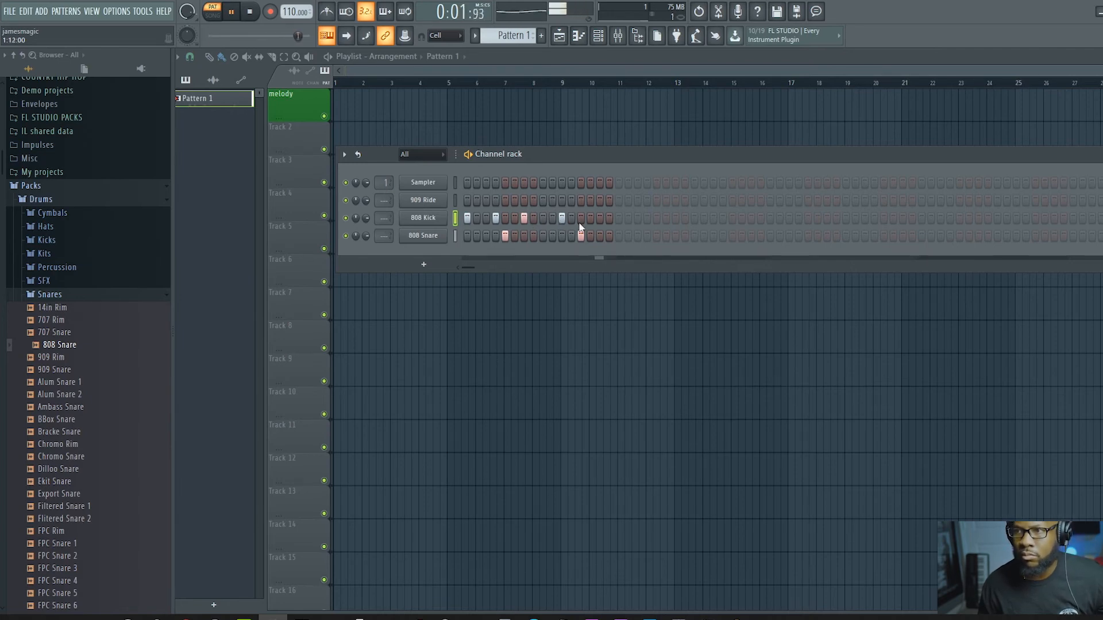
left_click(599, 219)
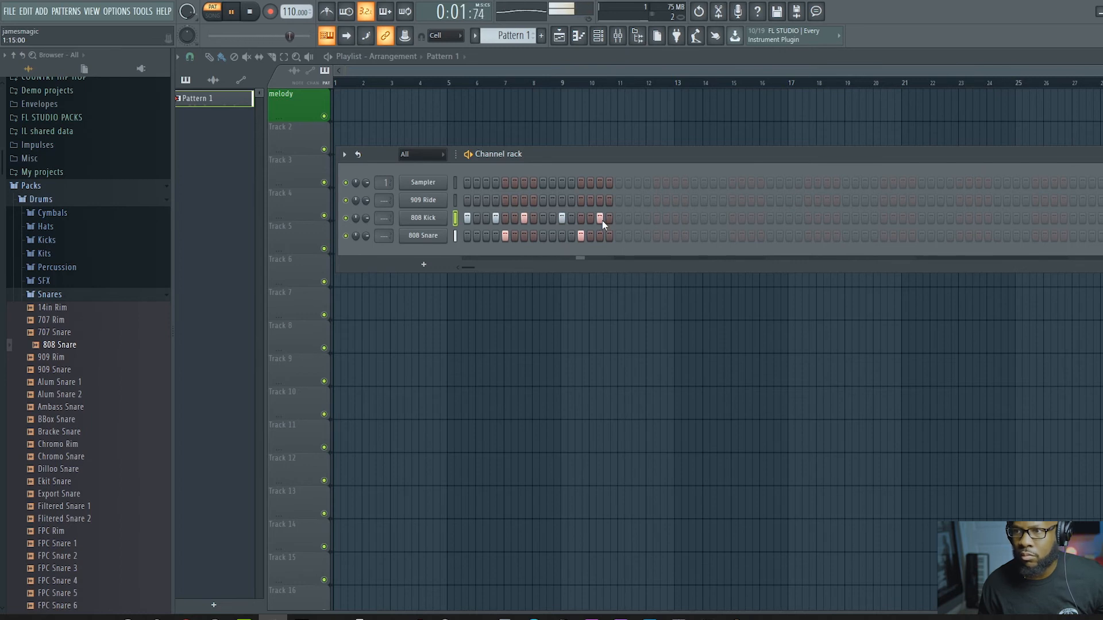
key("space")
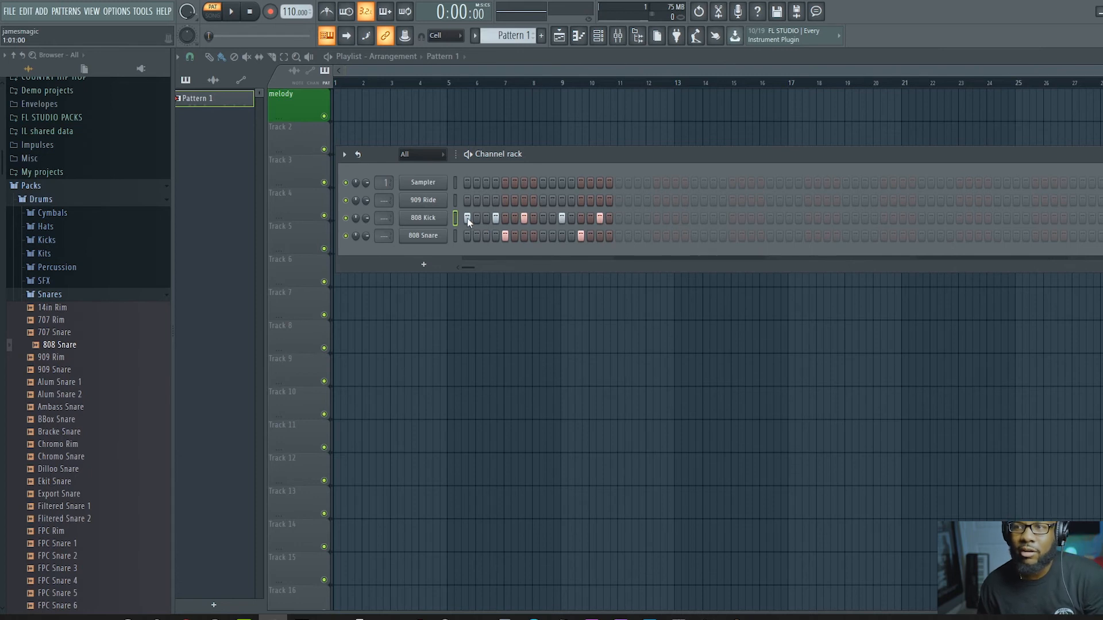
Step: Clear the 808 Kick steps and undo the clearing, checking Pattern 1 with a brief playback
right_click(600, 219)
right_click(562, 218)
right_click(524, 218)
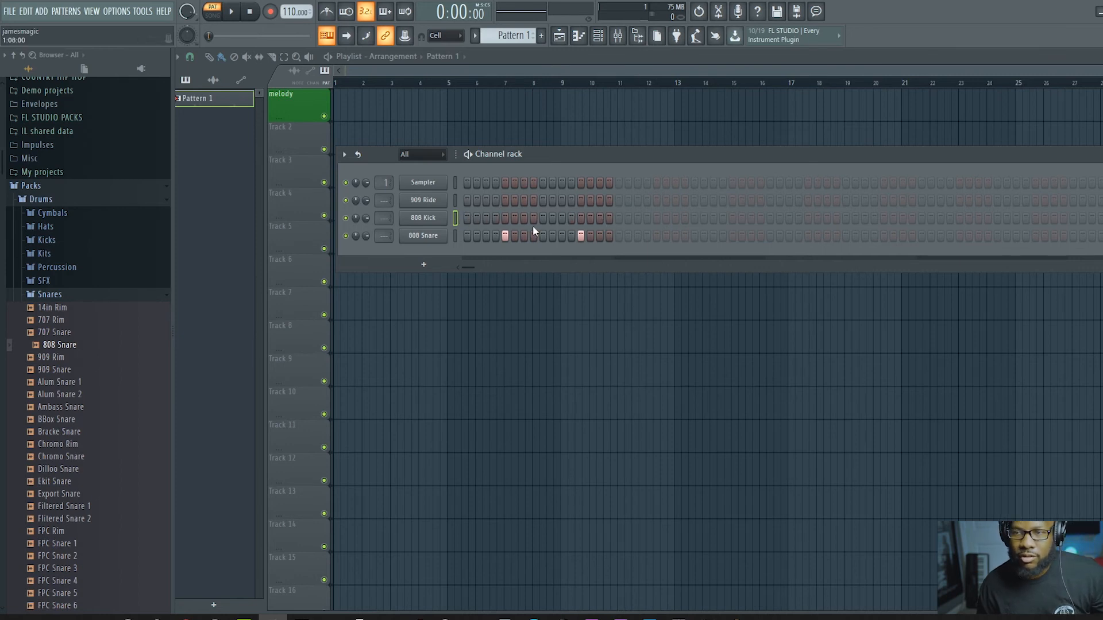
key("ctrl+z")
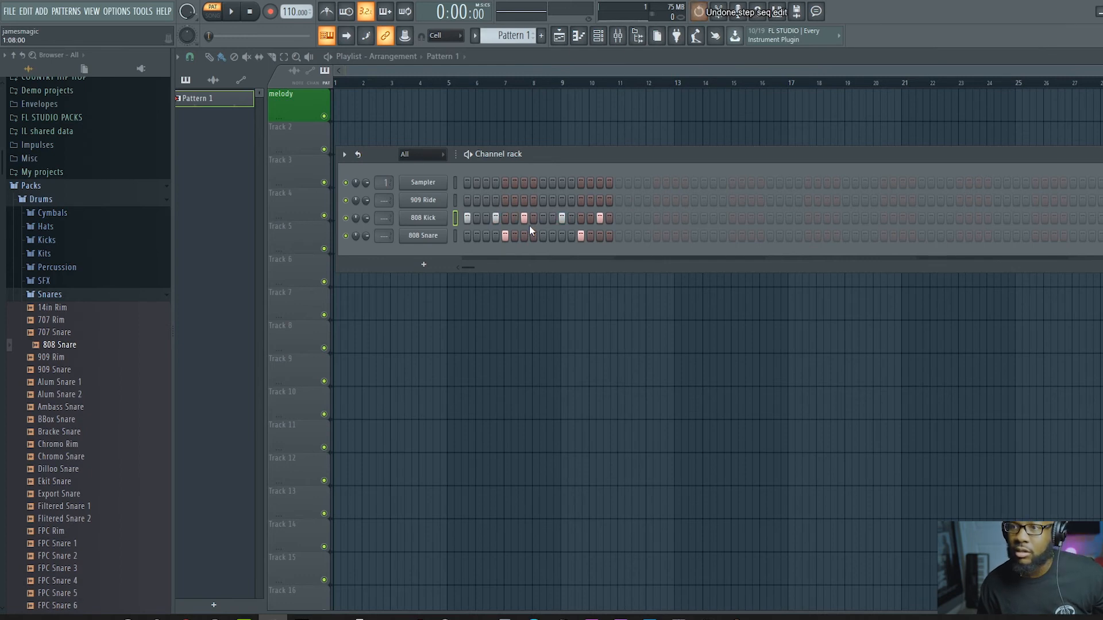
key("space")
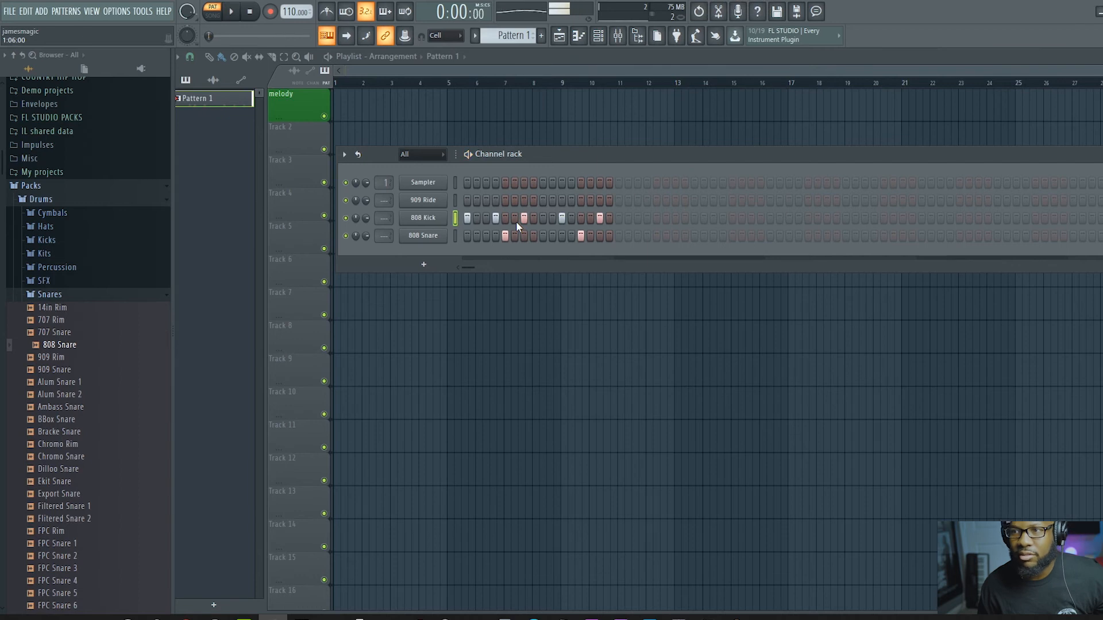
key("space")
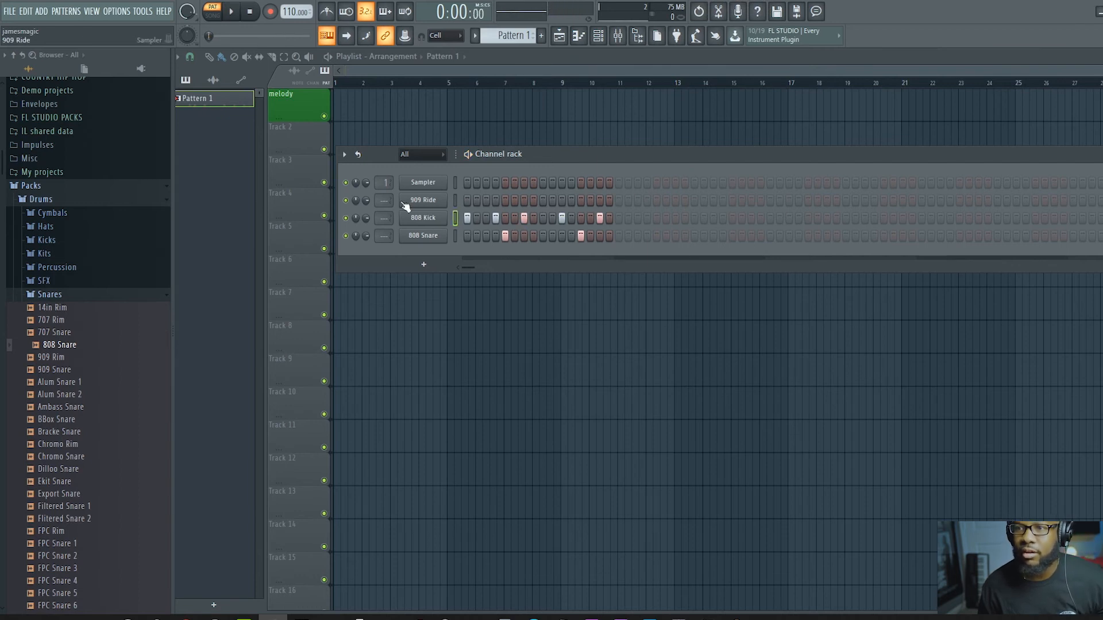
Step: Lower the 909 Ride channel's volume to 35% in its sampler settings and close the window
left_click(427, 200)
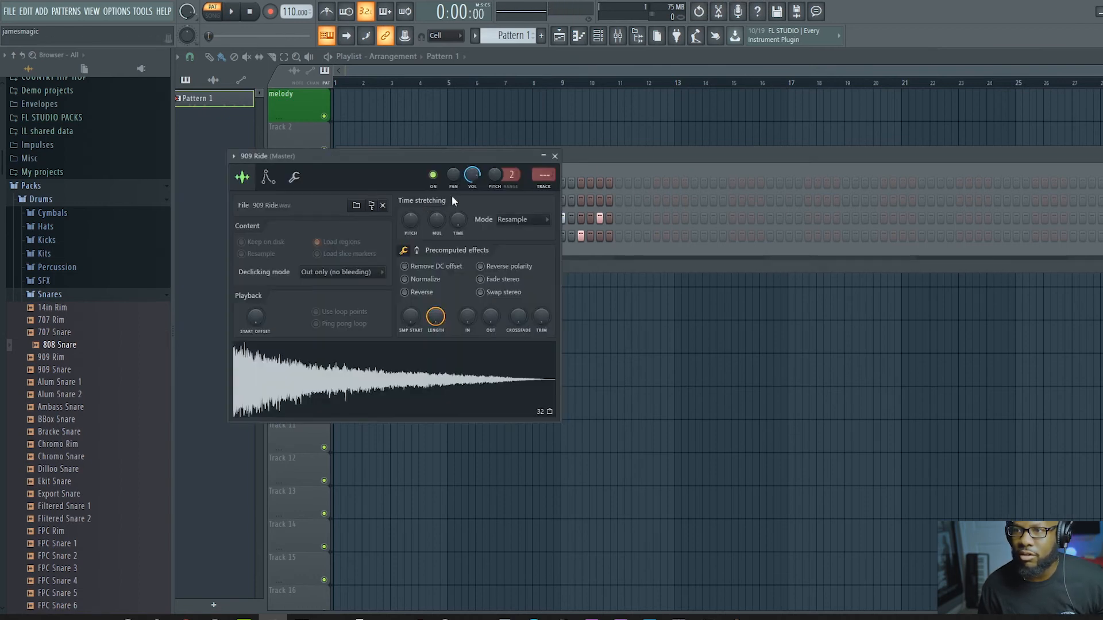
left_click_drag(472, 174, 472, 184)
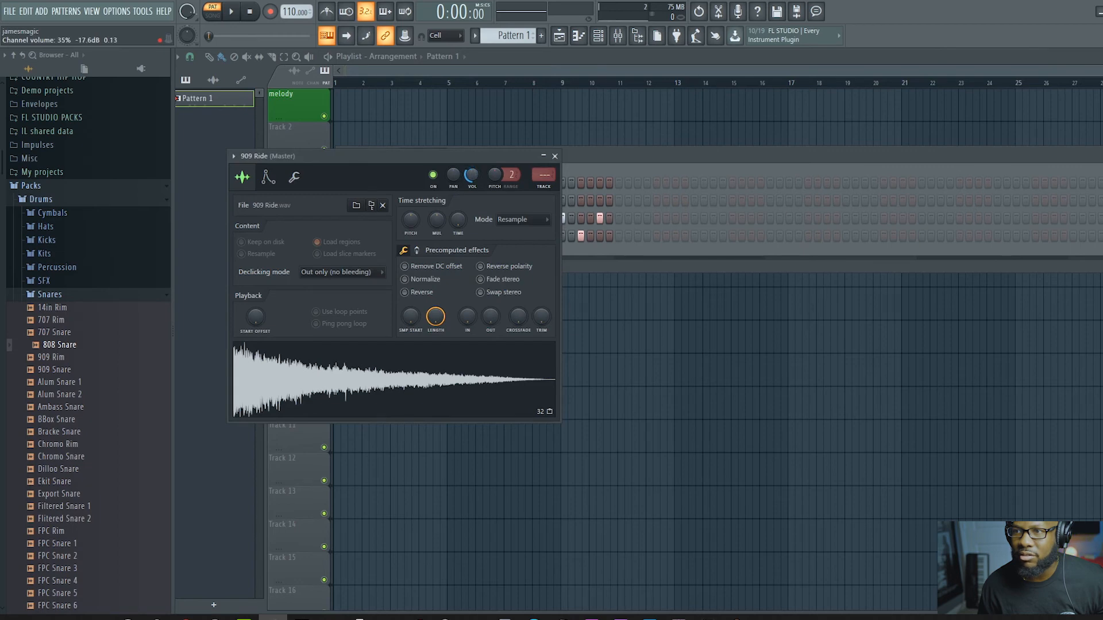
left_click(554, 156)
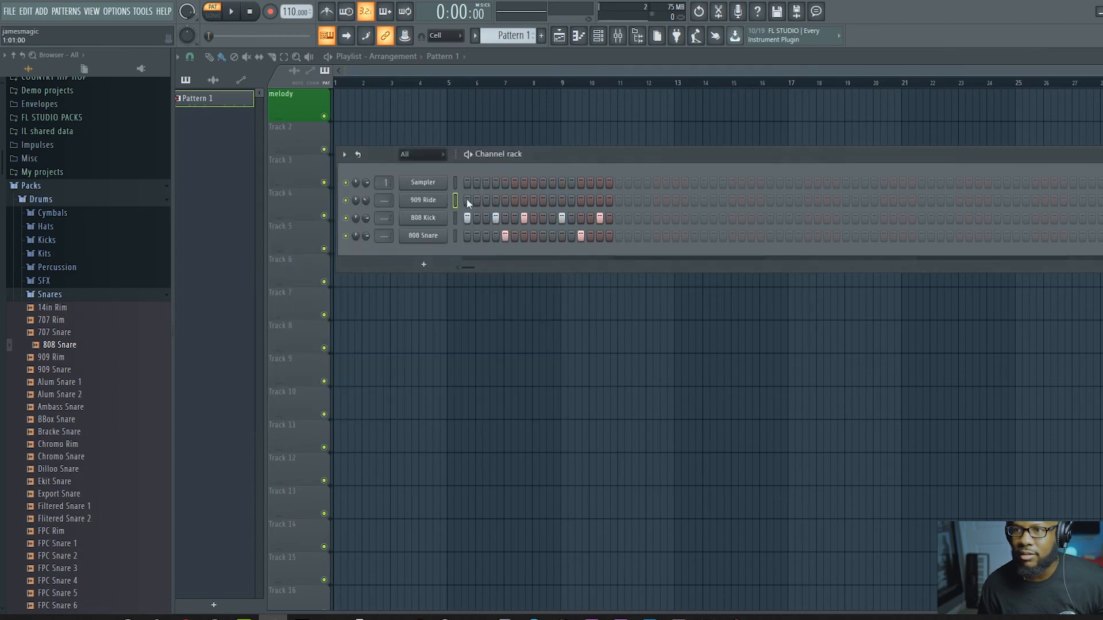
Step: Fill every 2 steps of the 909 Ride channel and audition Pattern 1
right_click(432, 204)
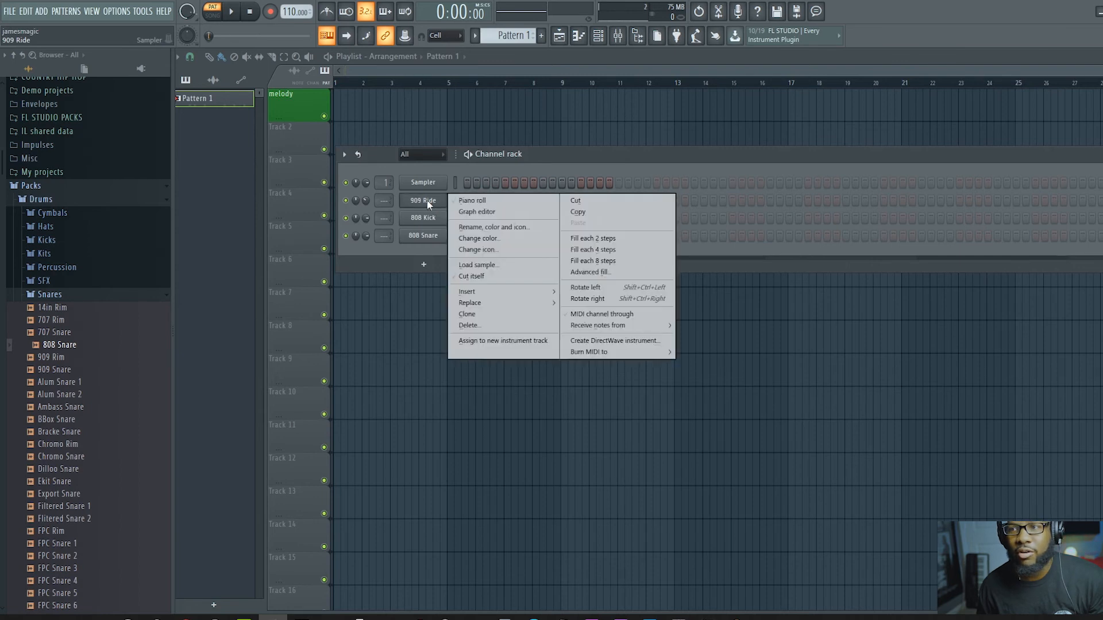
left_click(597, 241)
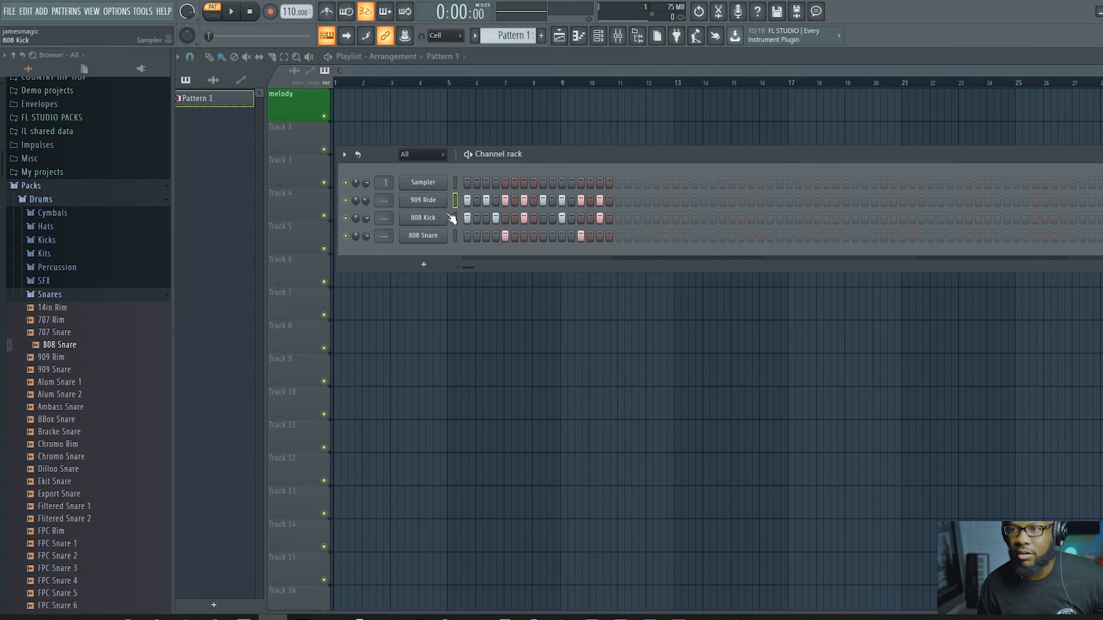
key("space")
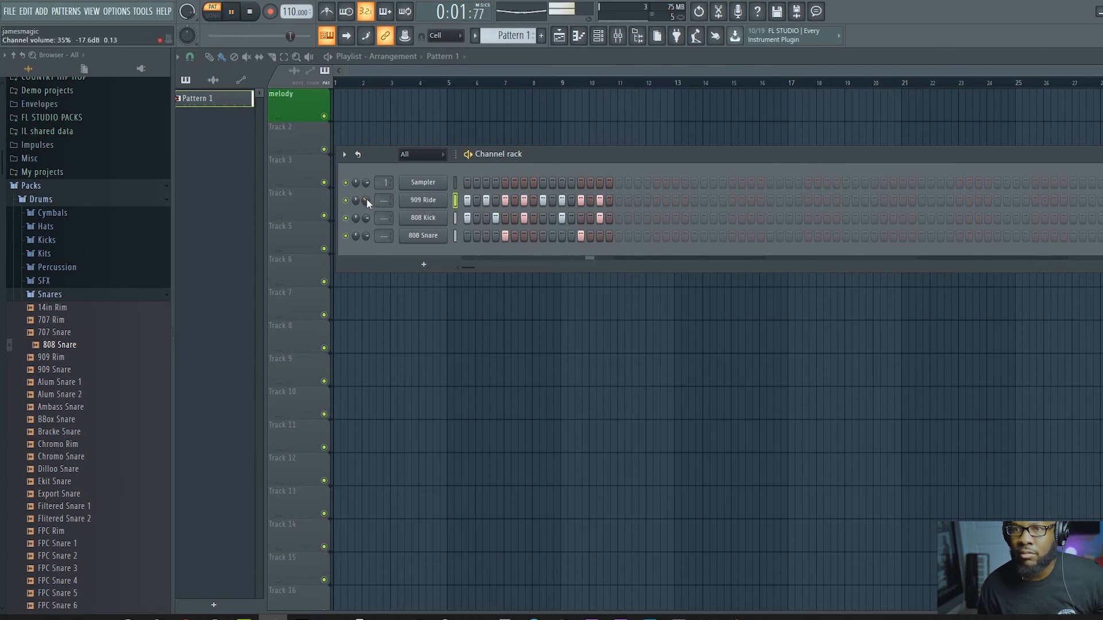
key("space")
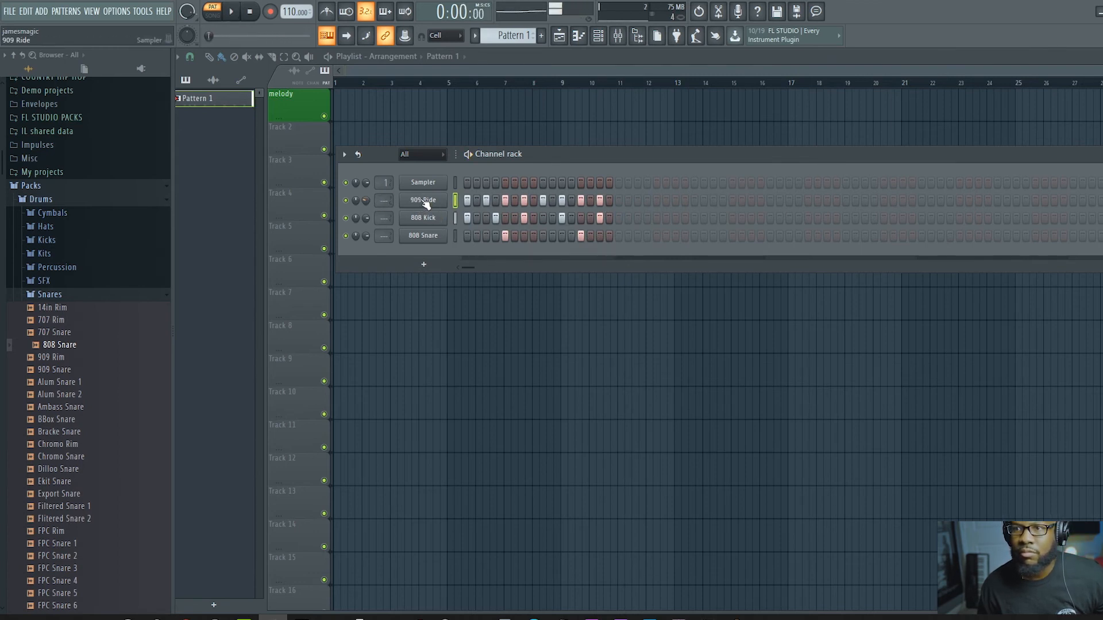
Step: Replace the 909 Ride sample with 808 CH from the Hats folder, check its sampler settings, and audition Pattern 1
left_click(60, 229)
left_click(63, 266)
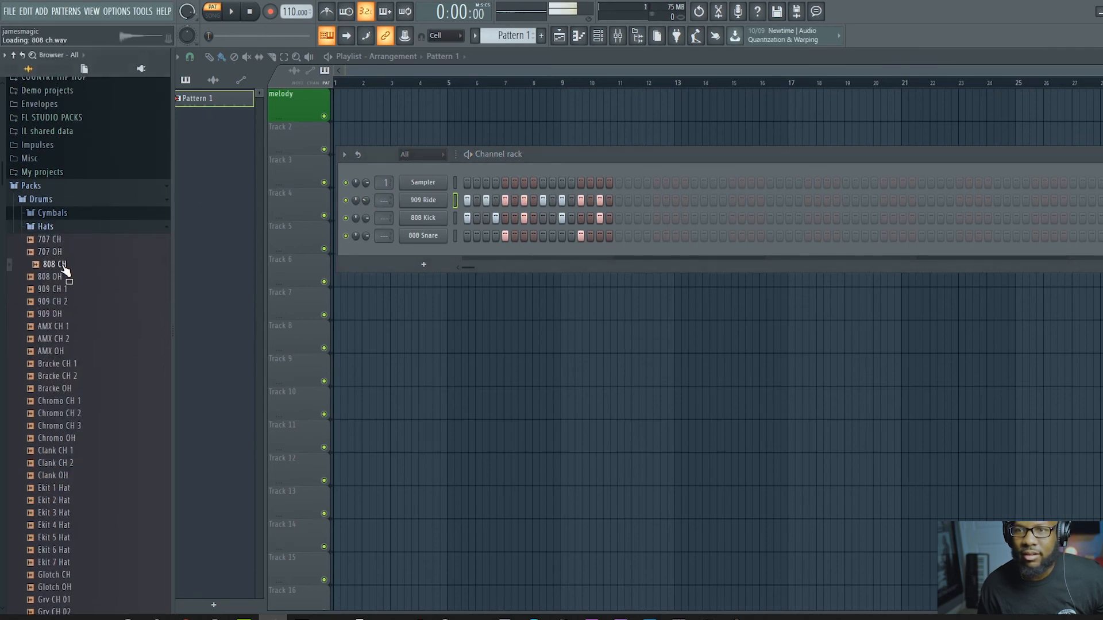
left_click_drag(58, 269, 441, 200)
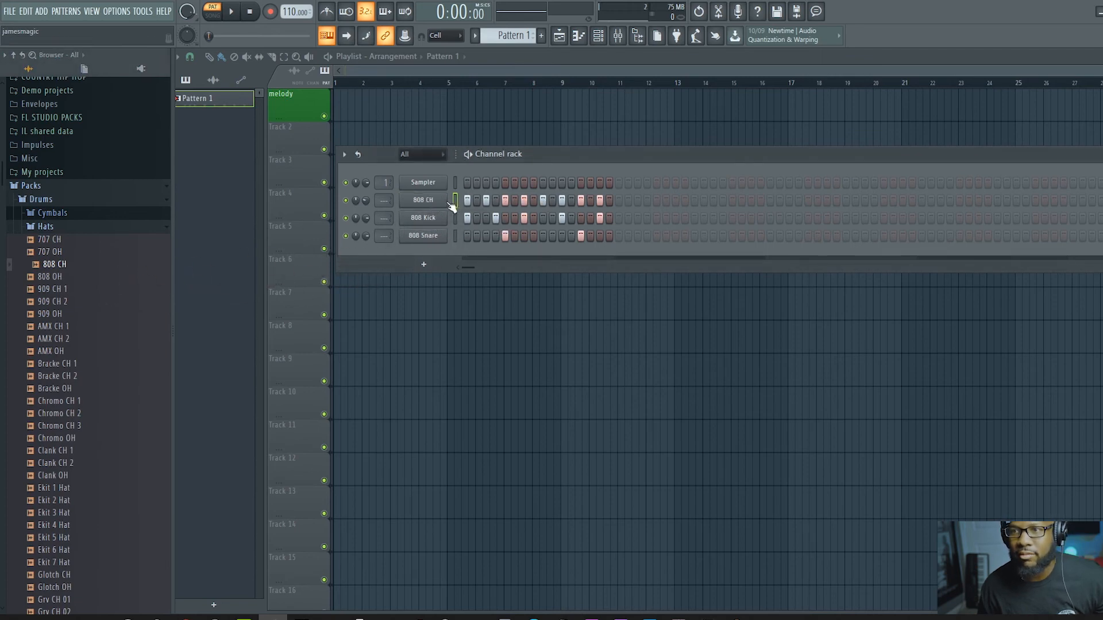
left_click(432, 200)
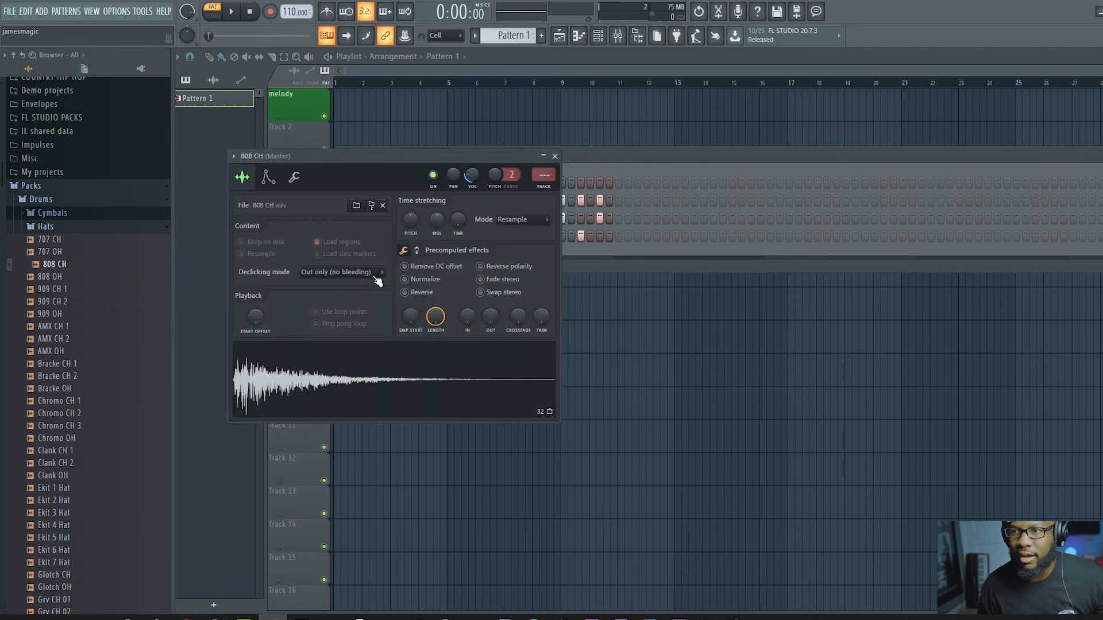
left_click(555, 156)
key("space")
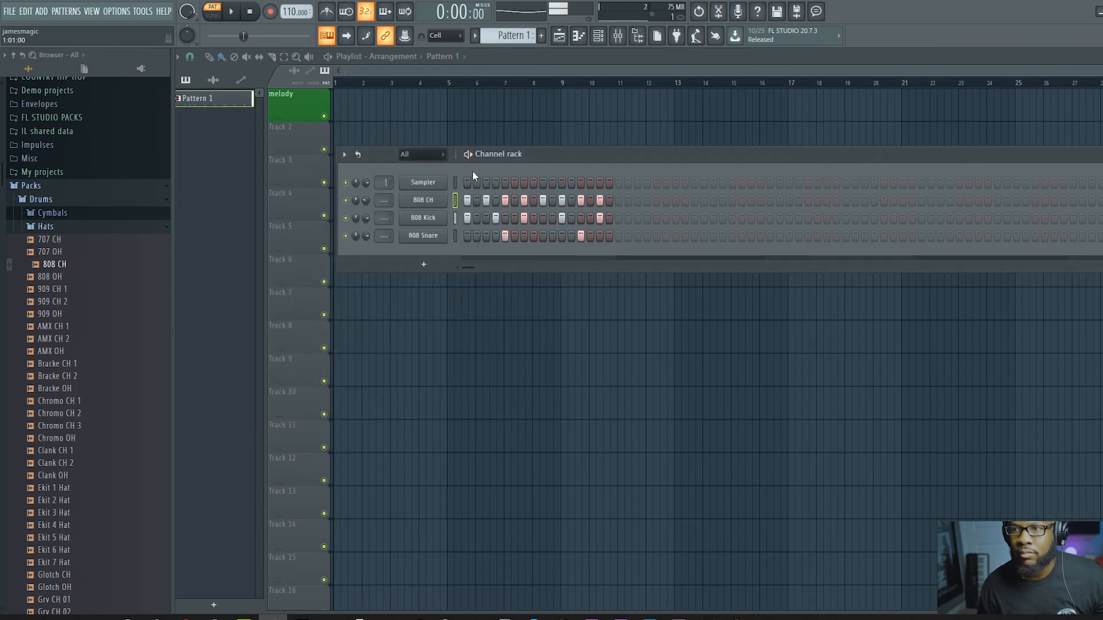
key("space")
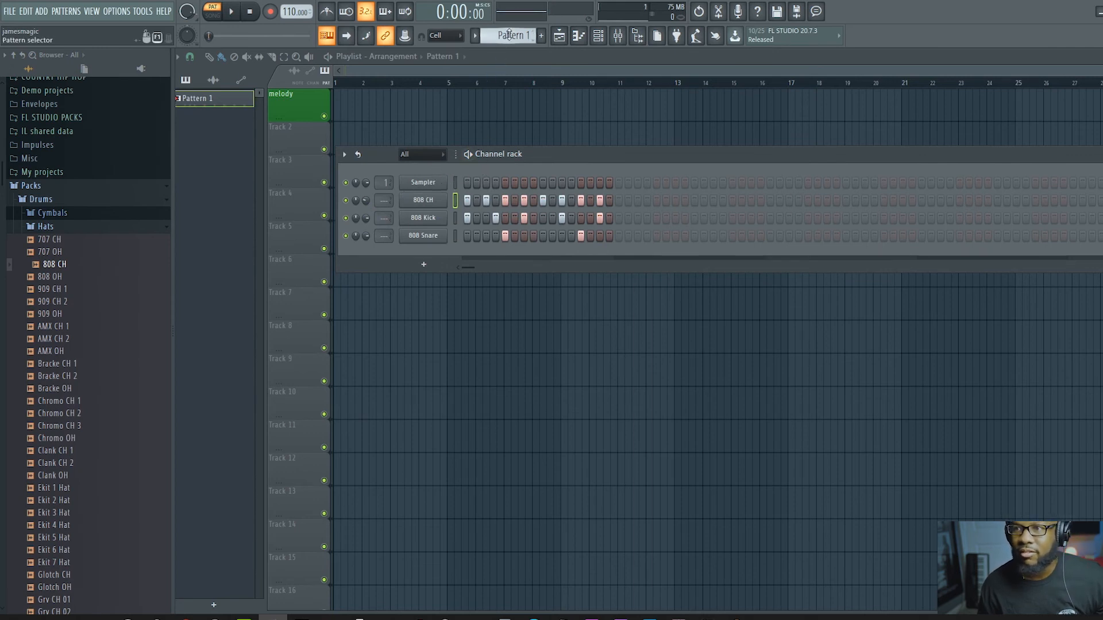
Step: Move the channel rack clear of the melody track and paint Pattern 1 clips along that track from bar 1 through bar 21
left_click_drag(551, 150, 574, 192)
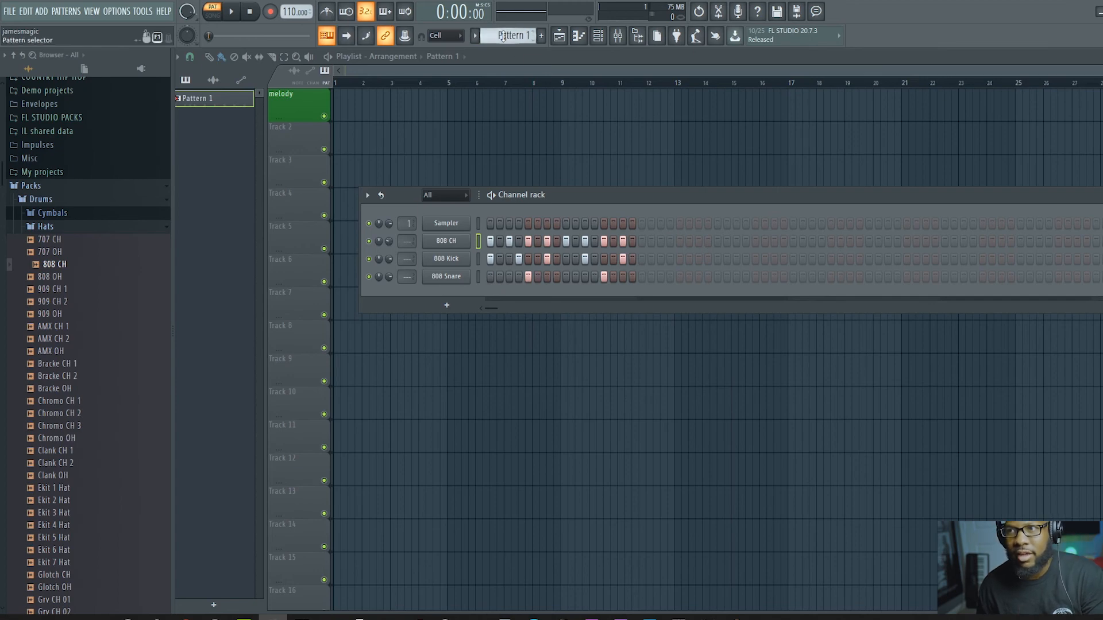
left_click(351, 109)
left_click_drag(359, 103, 337, 105)
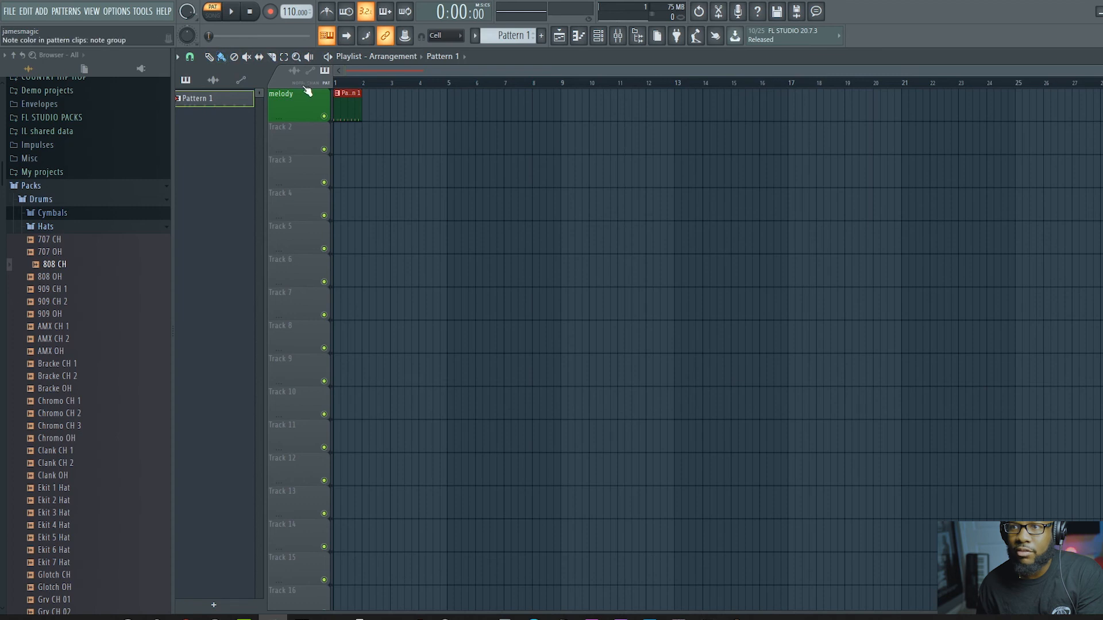
left_click(227, 59)
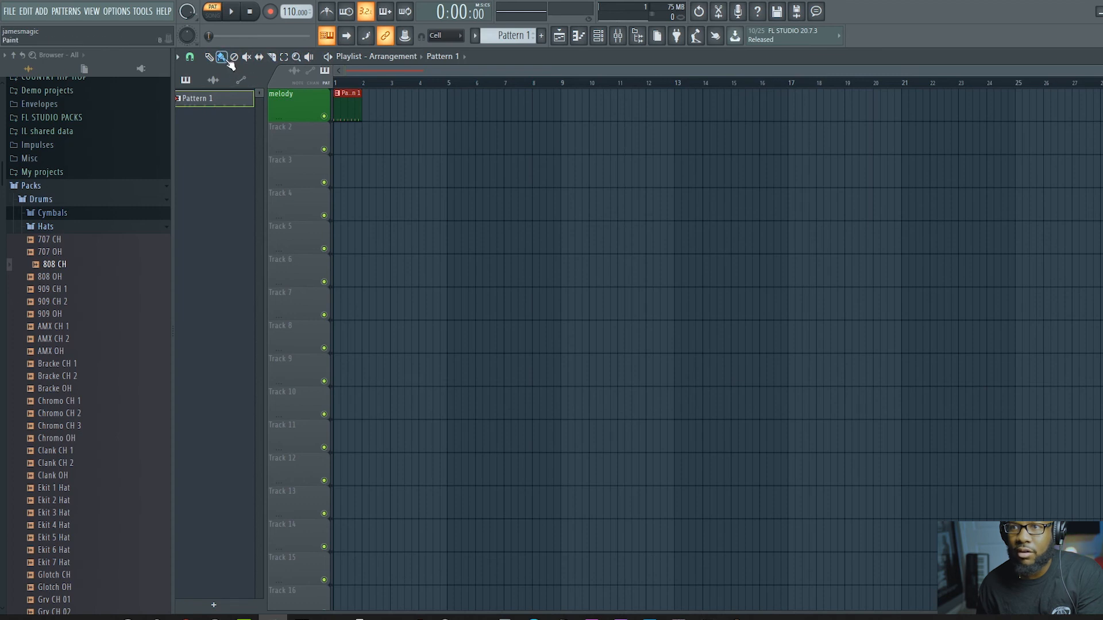
left_click(367, 108)
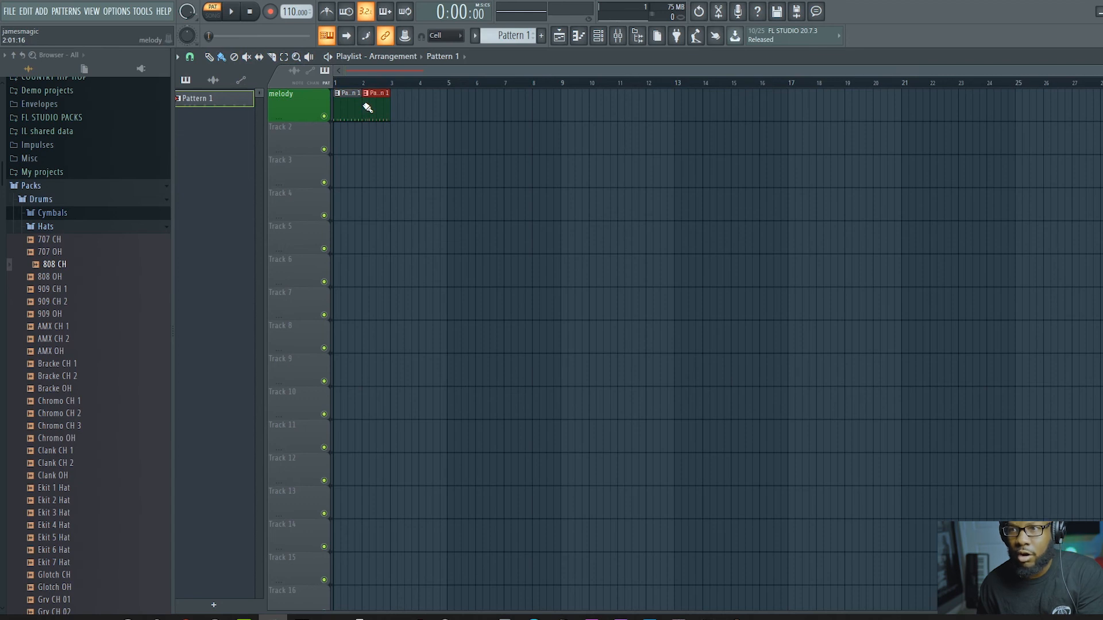
left_click_drag(368, 108, 928, 136)
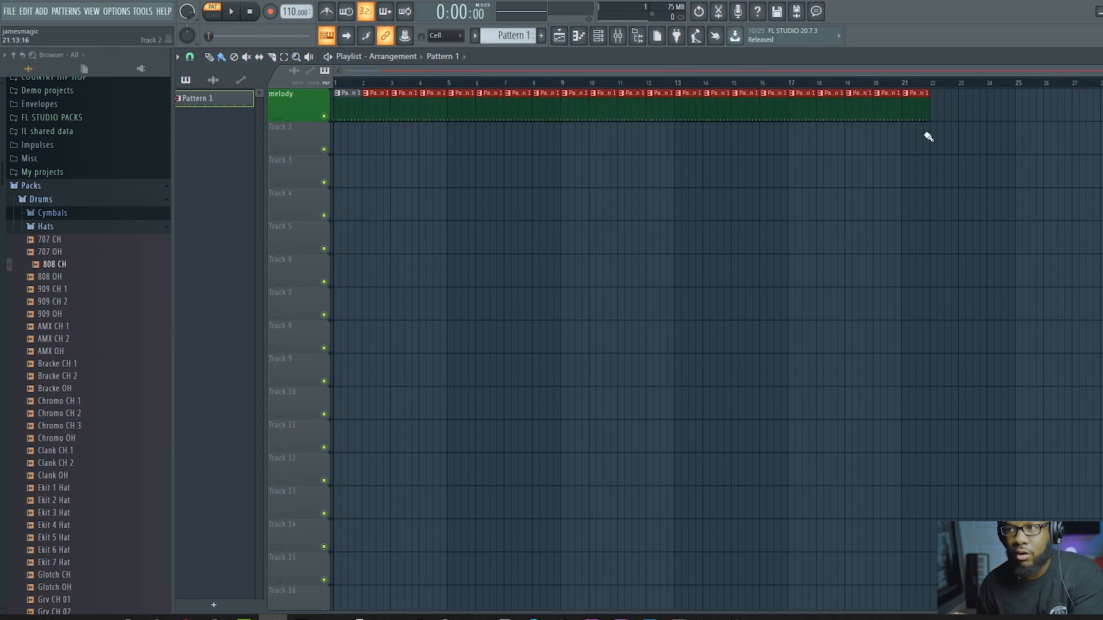
Step: Draw a single Pattern 1 clip on Track 3, move it to bar 5 on Track 4, and delete it
left_click(209, 56)
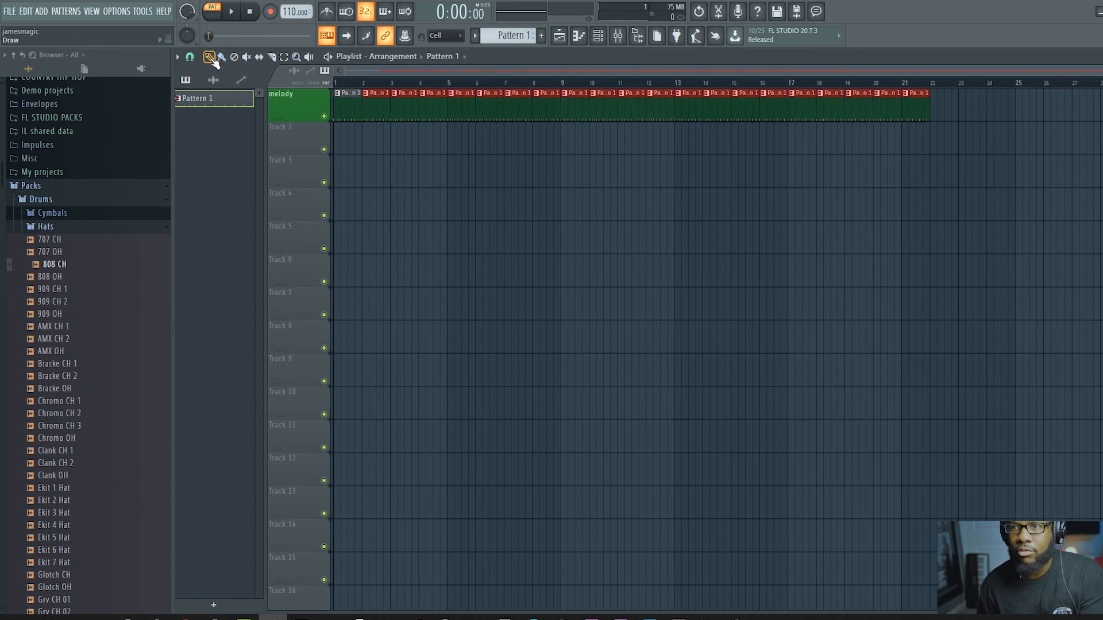
left_click(363, 165)
left_click_drag(362, 165, 449, 198)
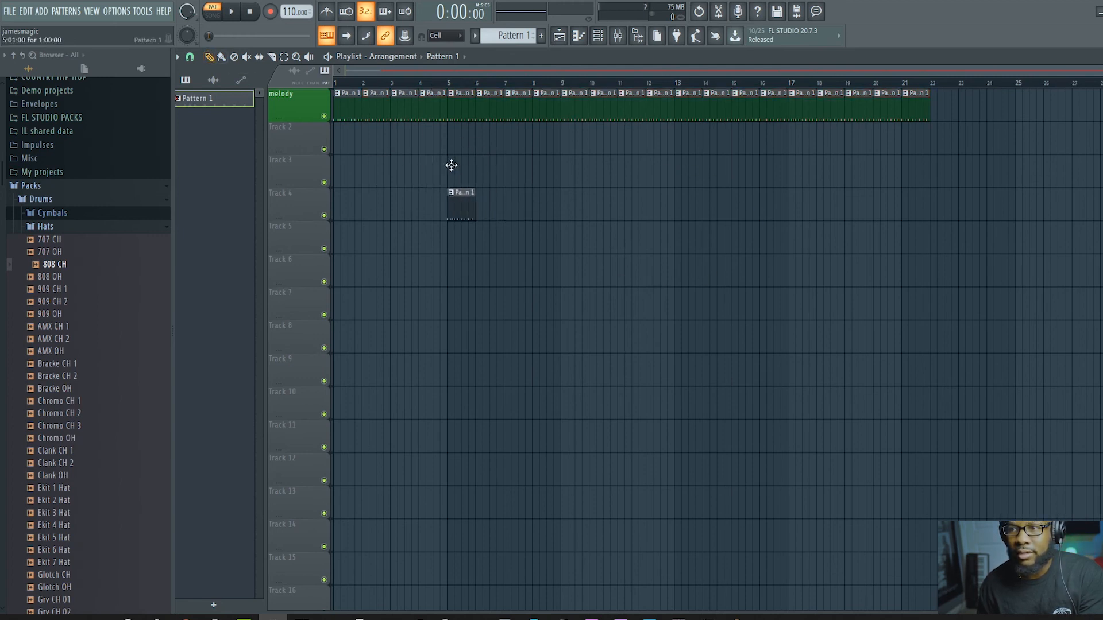
right_click(457, 208)
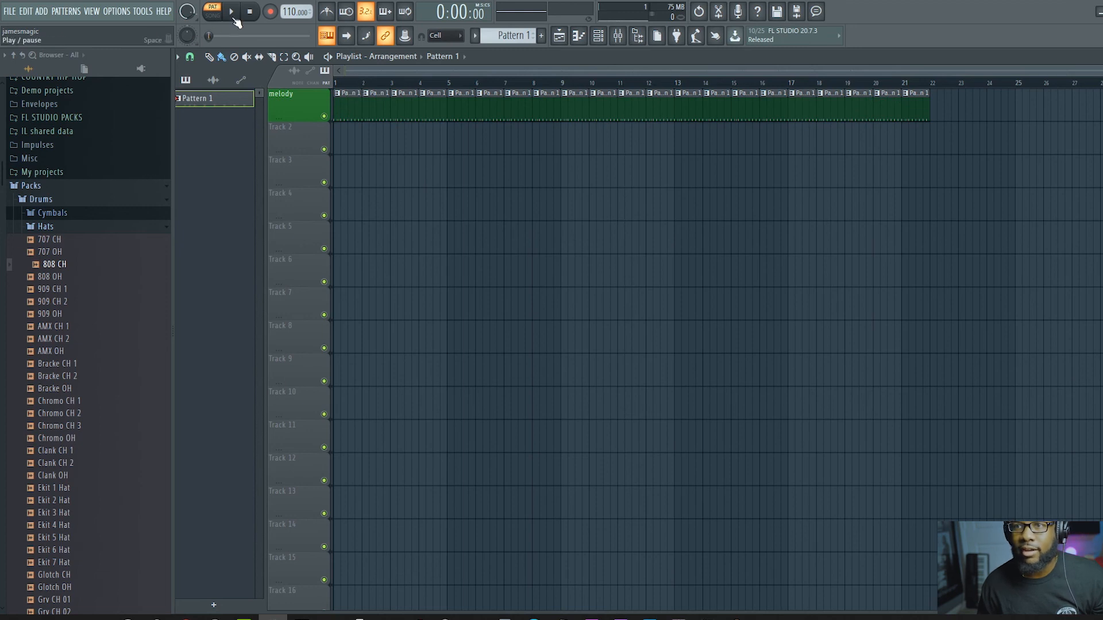
Step: Show the channel rack, switch playback to song mode, and briefly play the arrangement
left_click(603, 36)
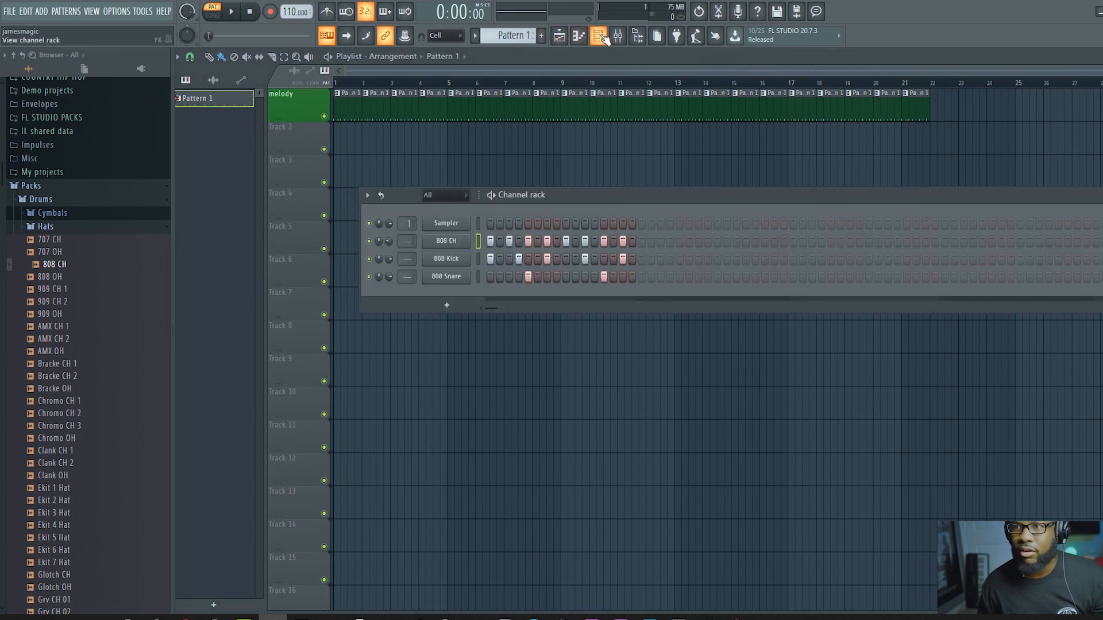
left_click(220, 19)
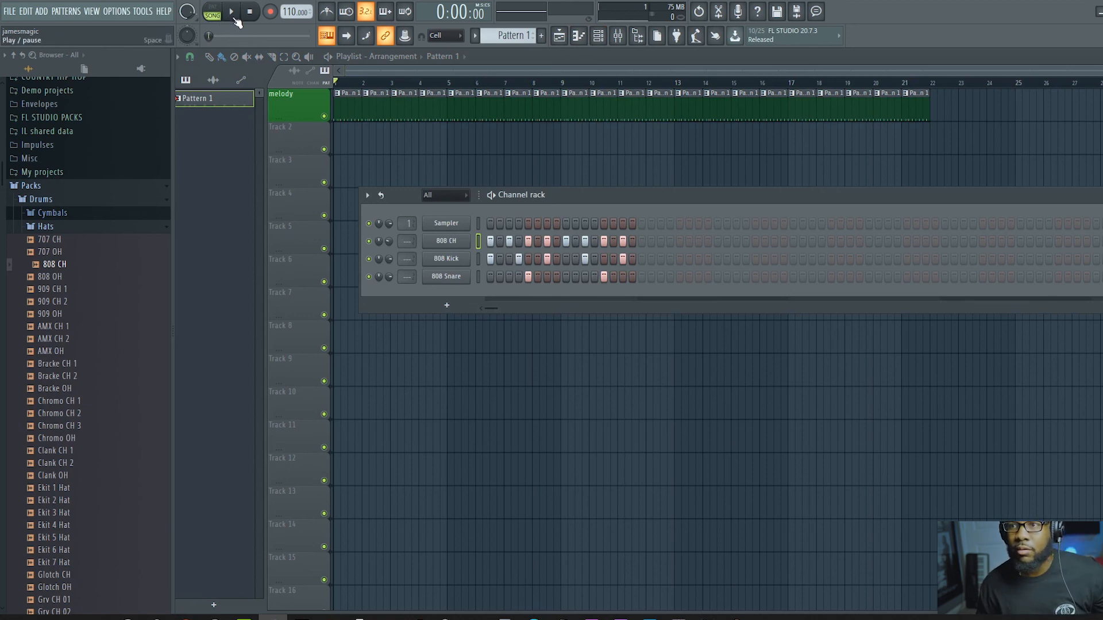
left_click(233, 16)
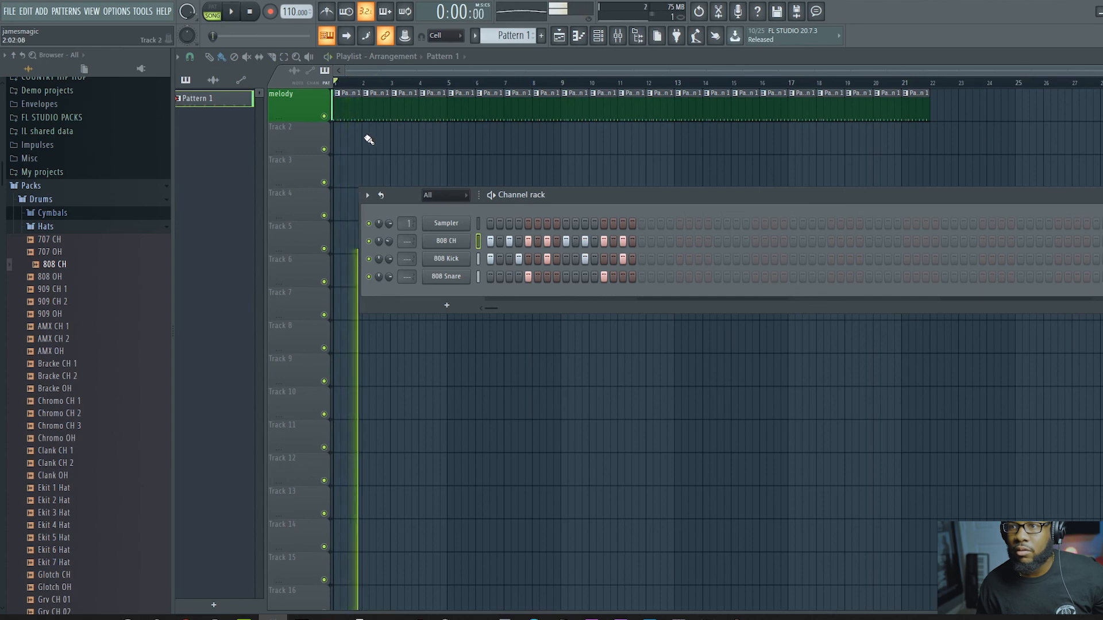
key("space")
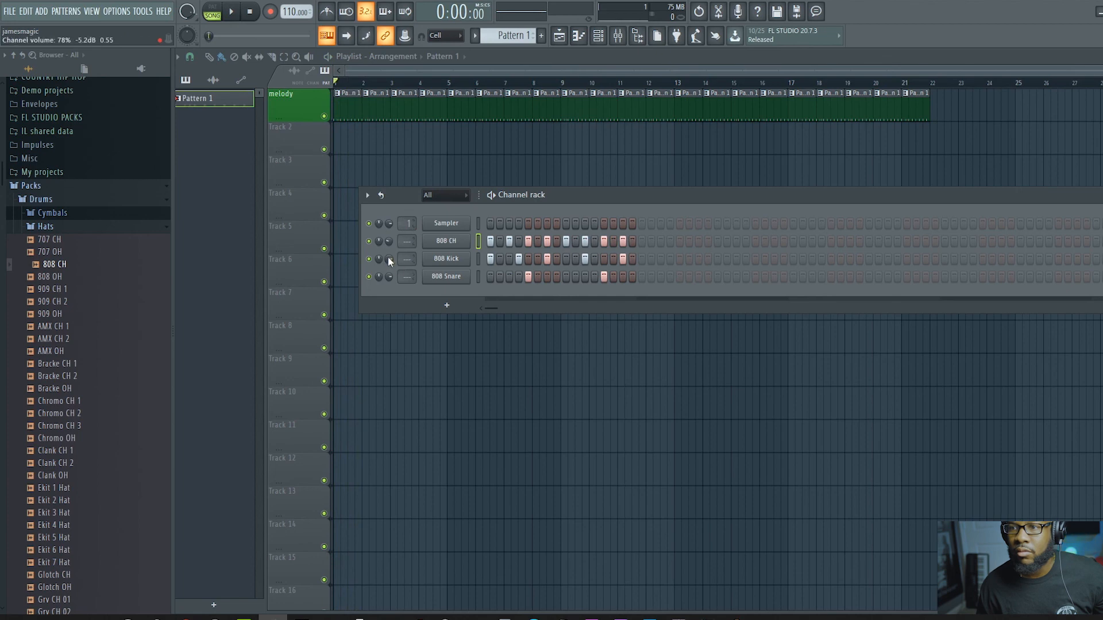
Step: Lower the 808 Kick channel's volume and play the arrangement from the start to check the balance
left_click_drag(388, 259, 389, 287)
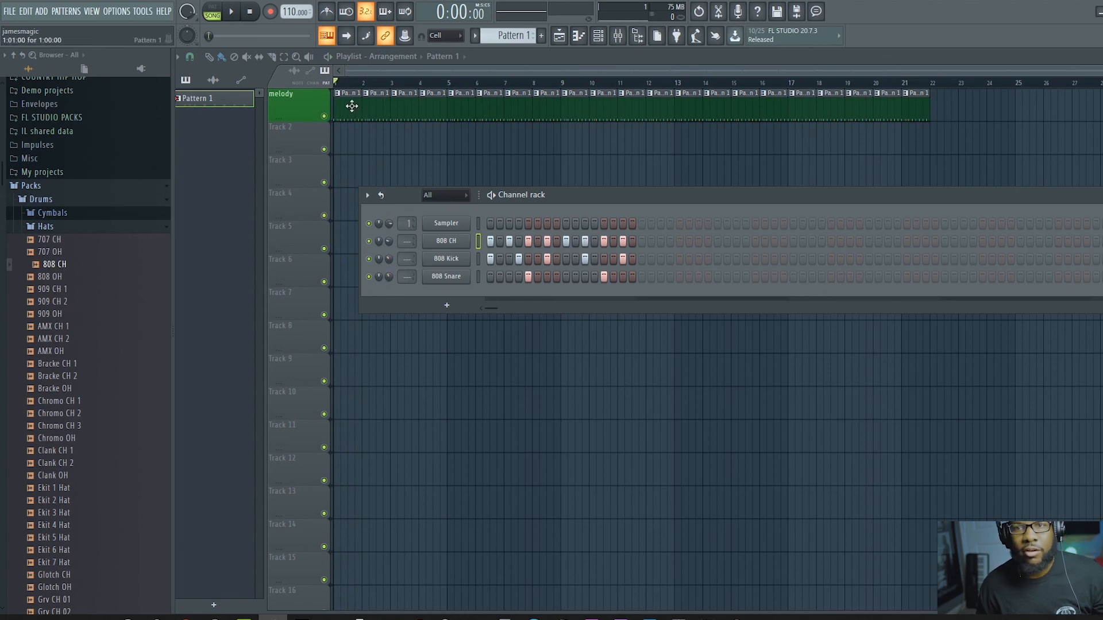
key("space")
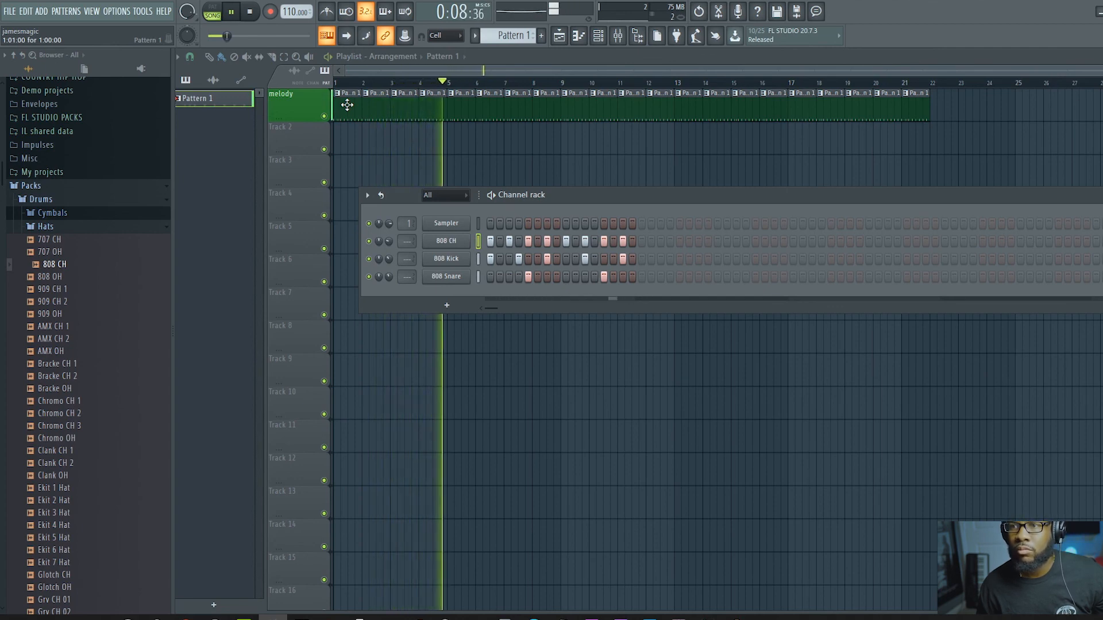
key("space")
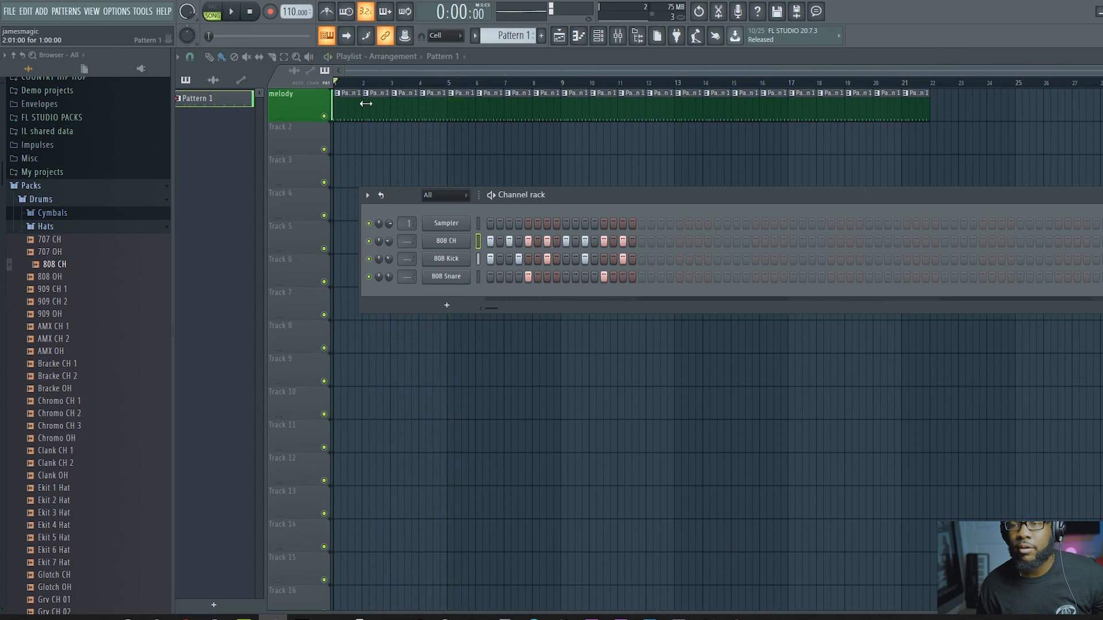